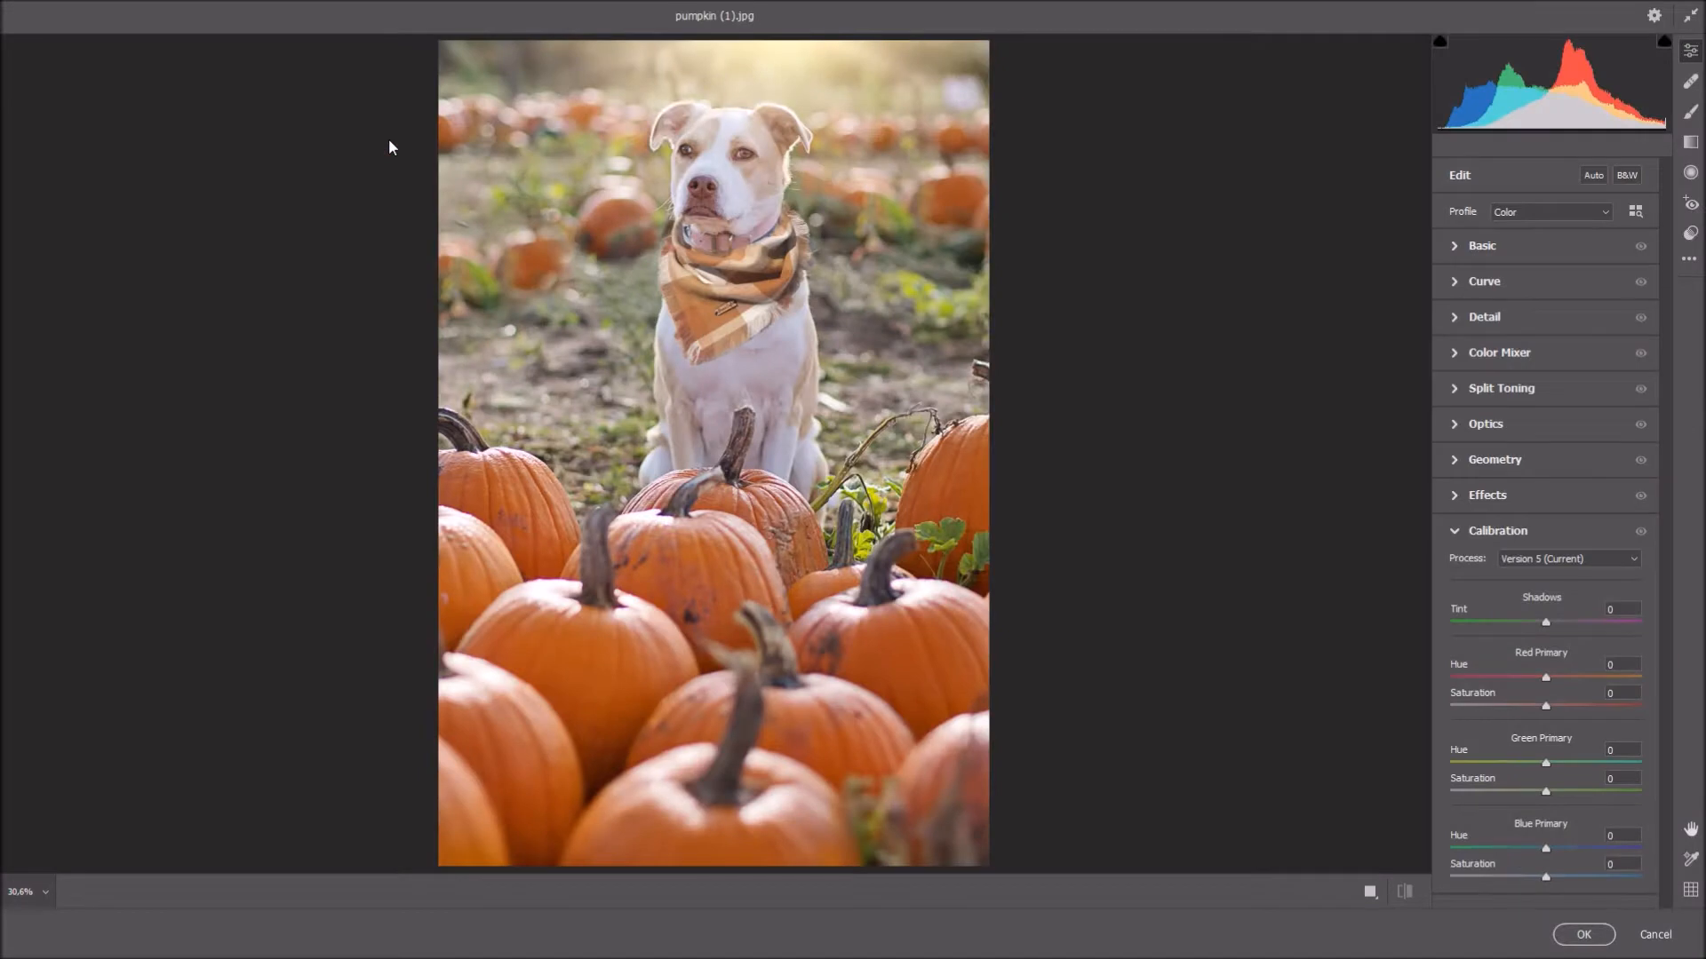
# Step: In the Basic adjustments, set the photo's Temperature to +5 and Exposure to +0.15
pyautogui.click(1459, 248)
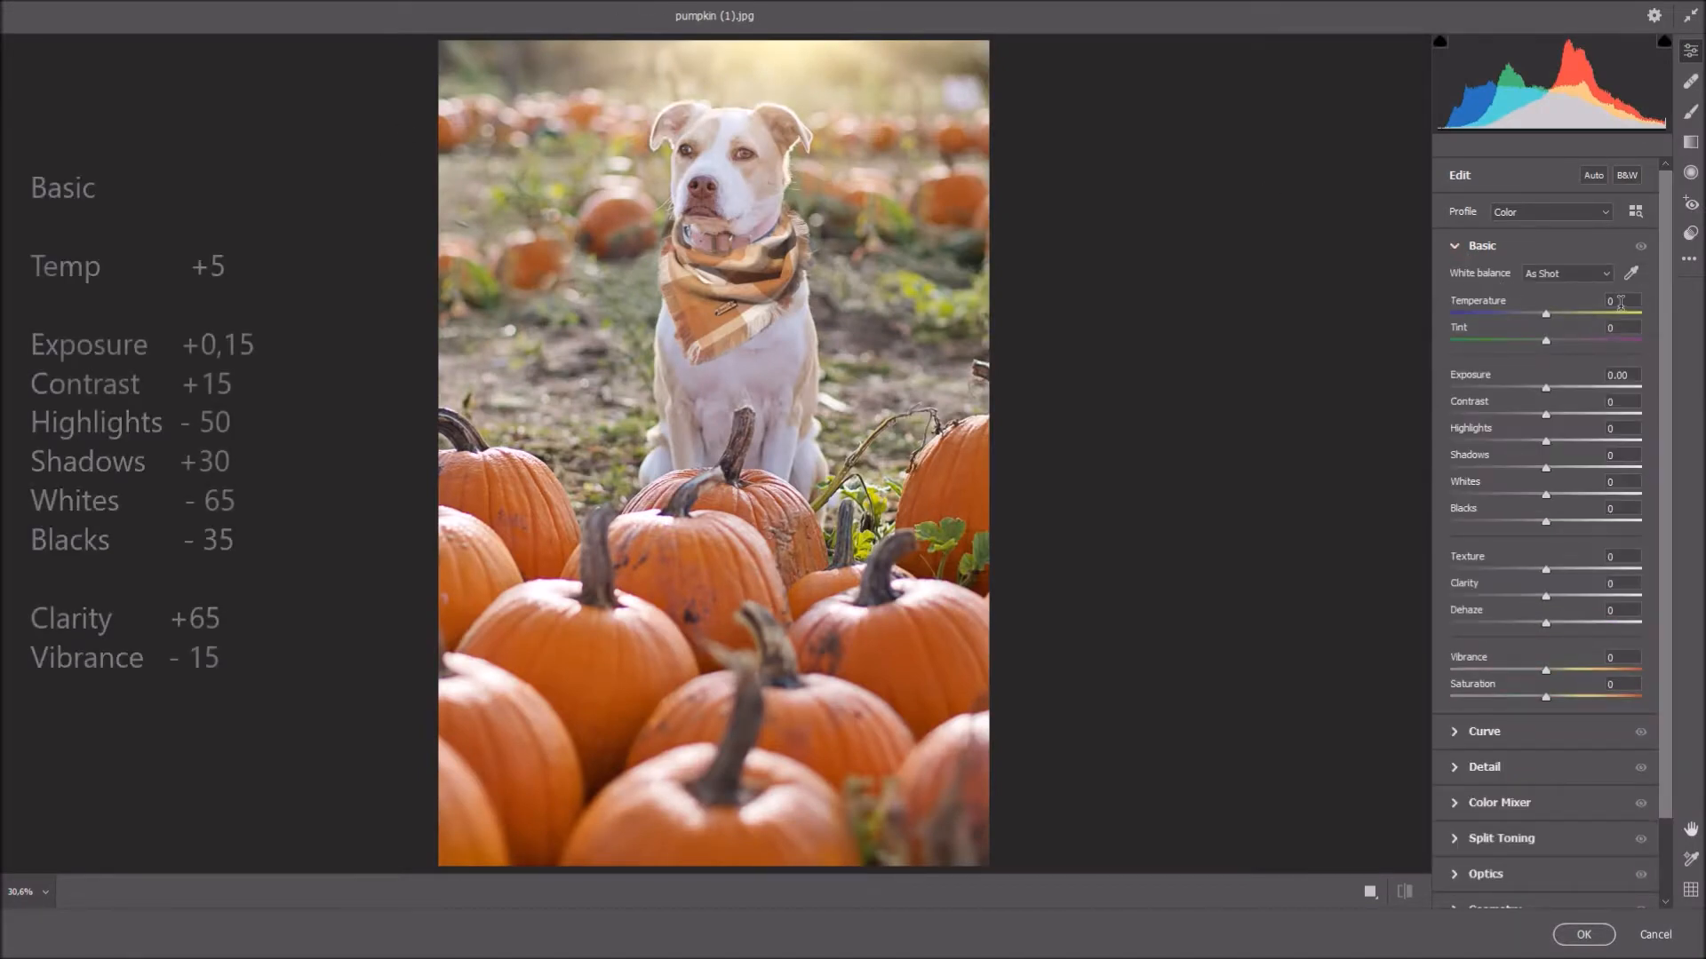
pyautogui.write('5')
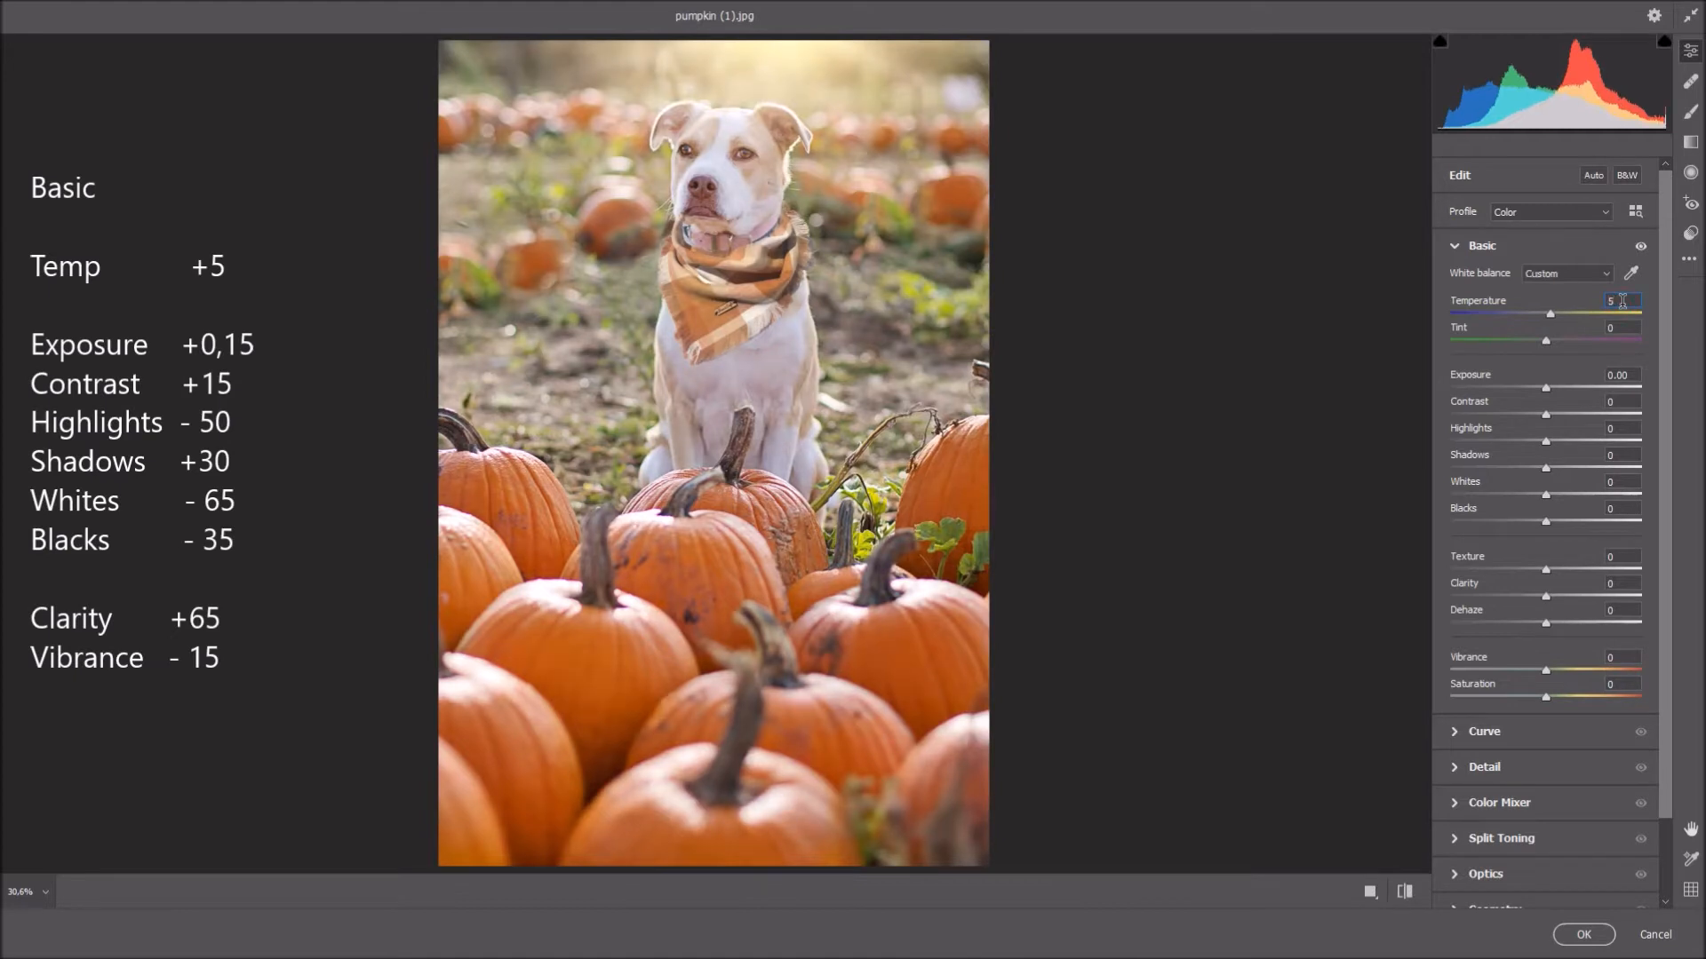
pyautogui.click(1637, 374)
pyautogui.write('0.15')
pyautogui.press('Return')
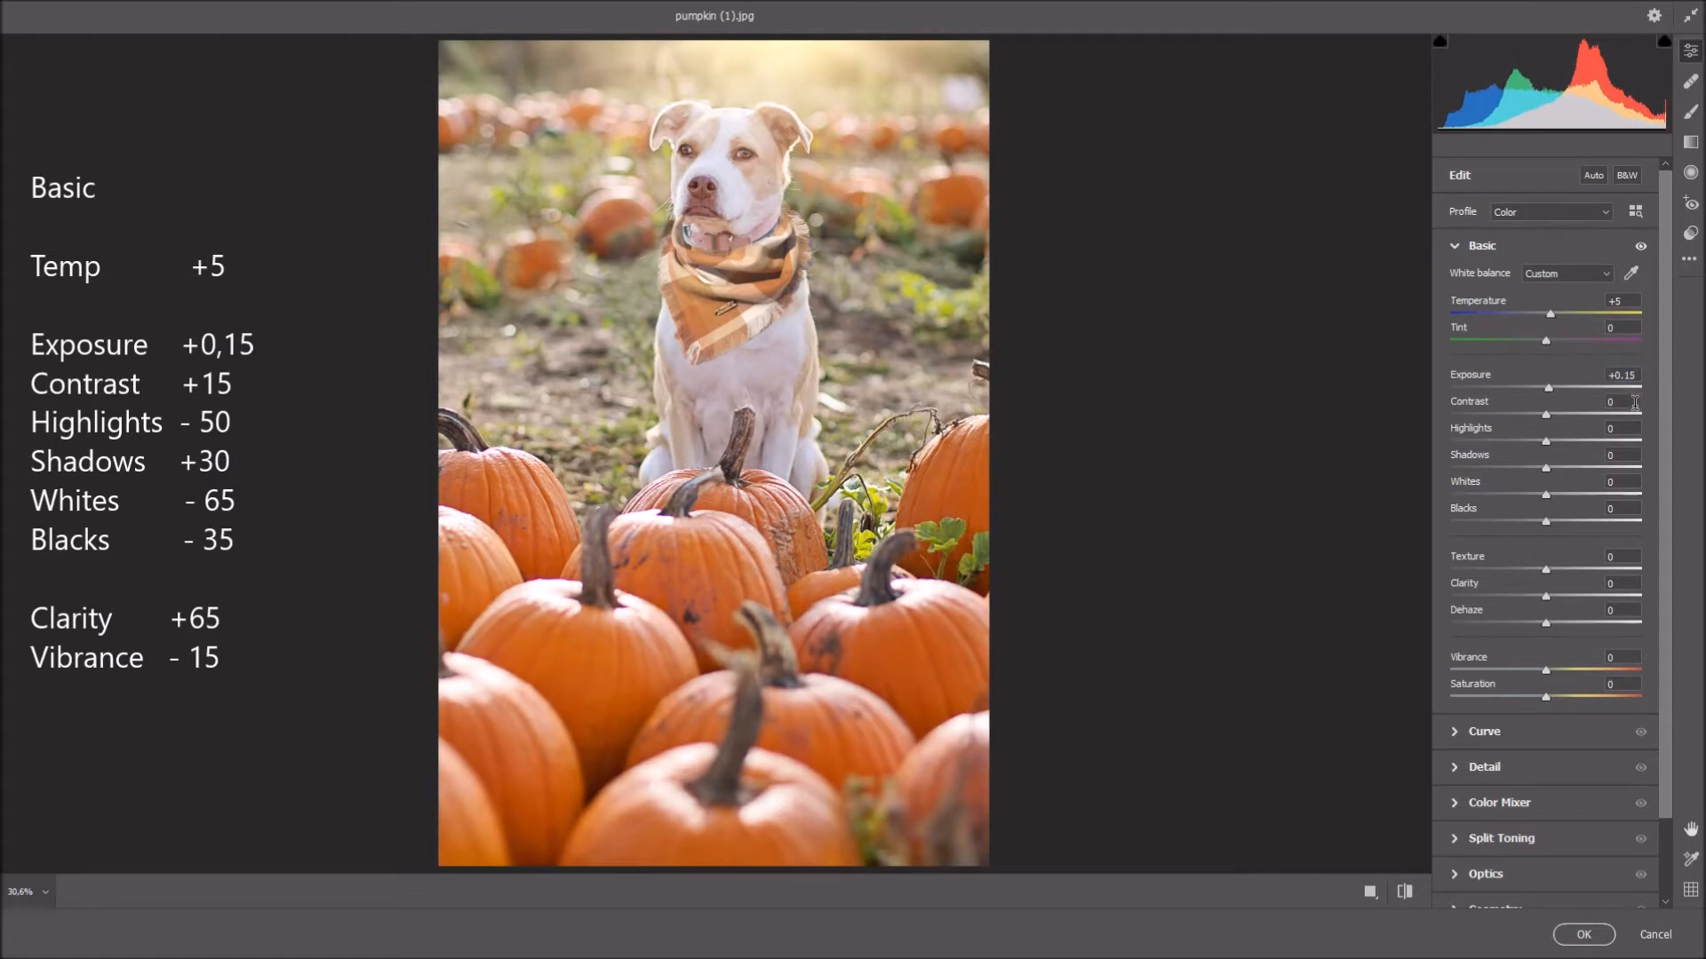
# Step: Set the photo's Contrast to +15 and Highlights to -50
pyautogui.click(1634, 403)
pyautogui.write('15')
pyautogui.press('Return')
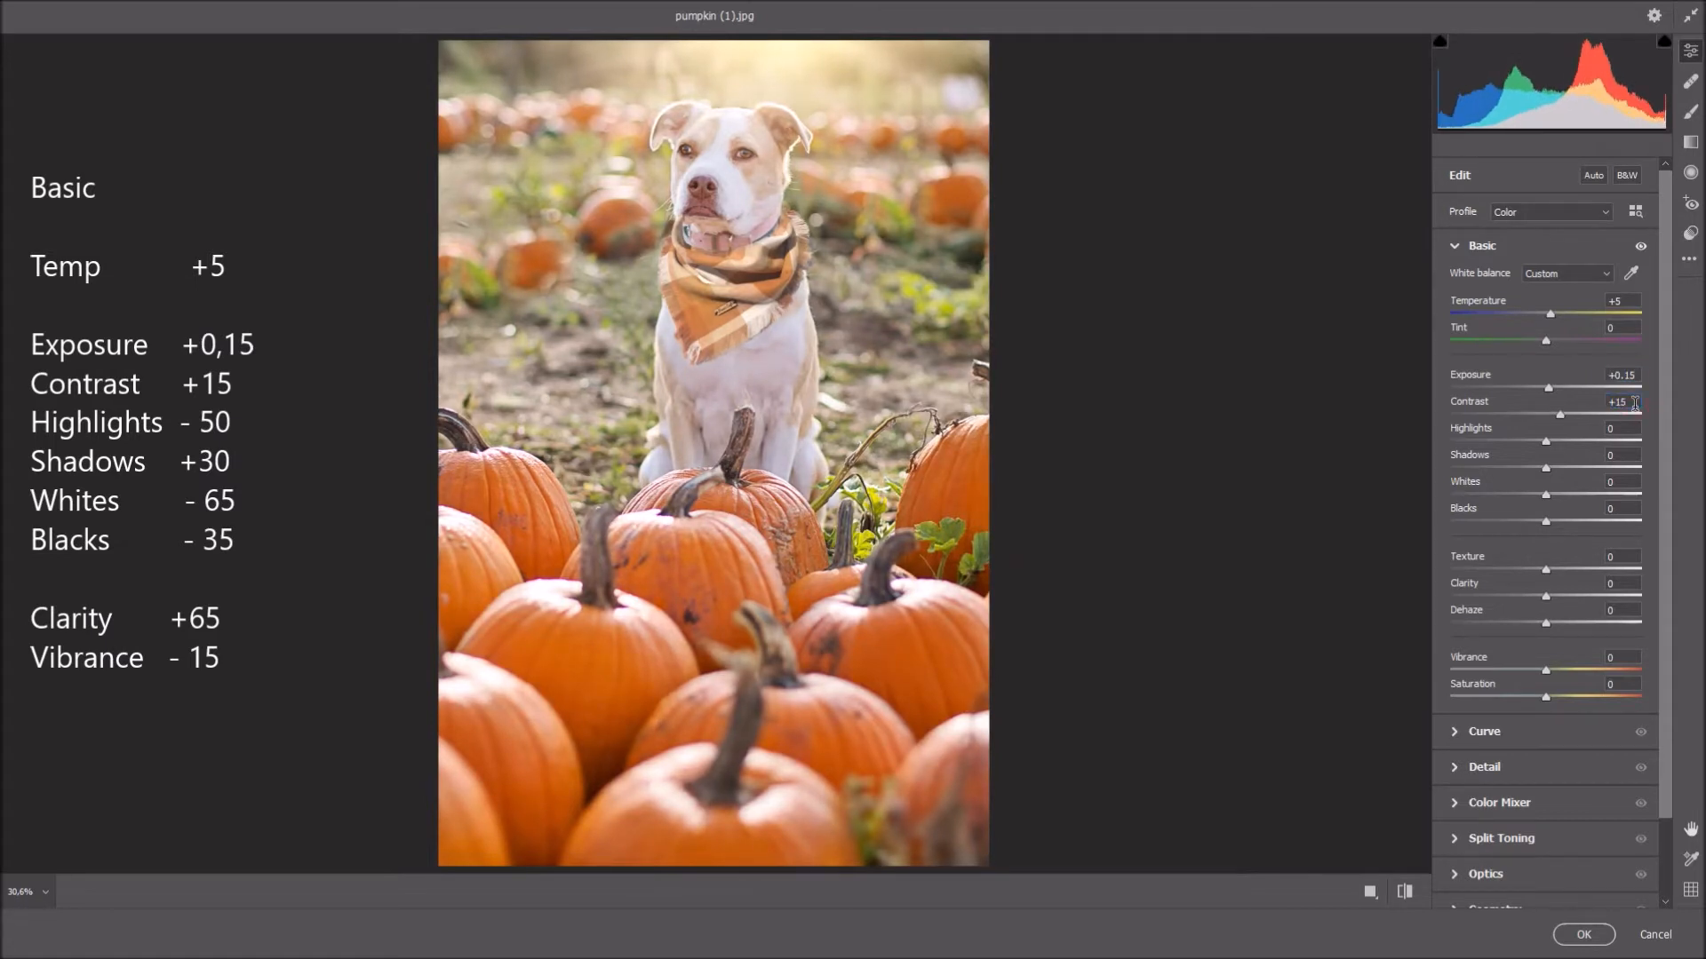
pyautogui.click(1630, 429)
pyautogui.write('-50')
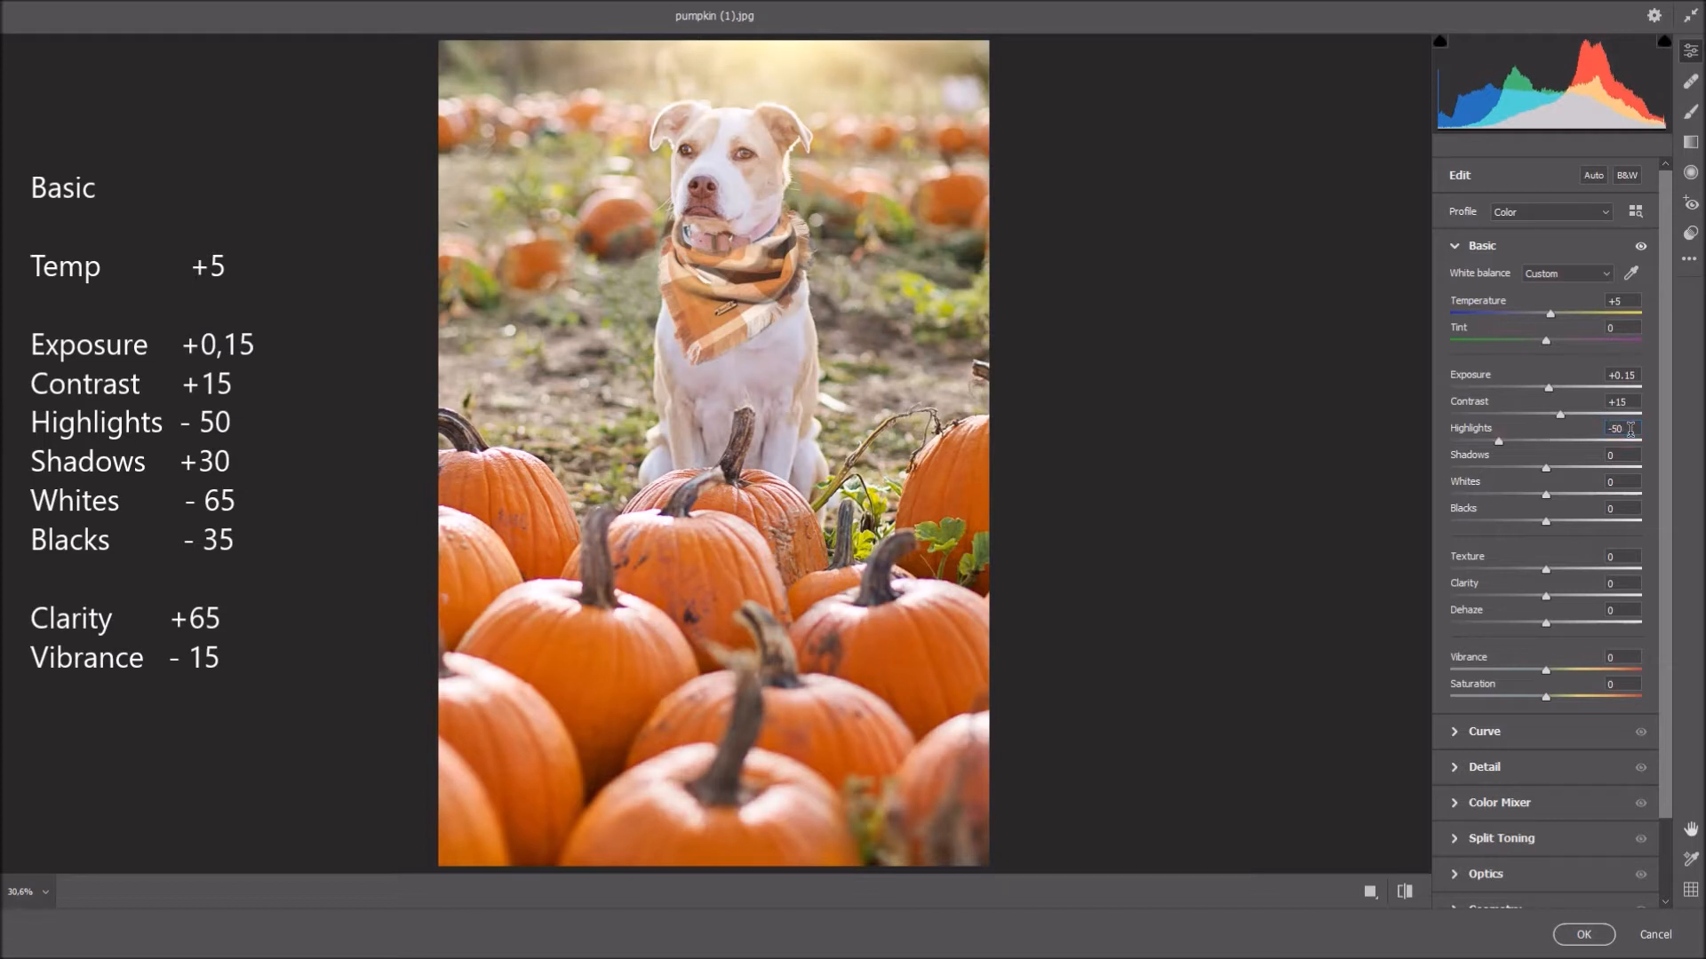
# Step: Set the tonal values to Shadows +30, Whites -65 and Blacks -35
pyautogui.click(1630, 455)
pyautogui.write('30')
pyautogui.press('Return')
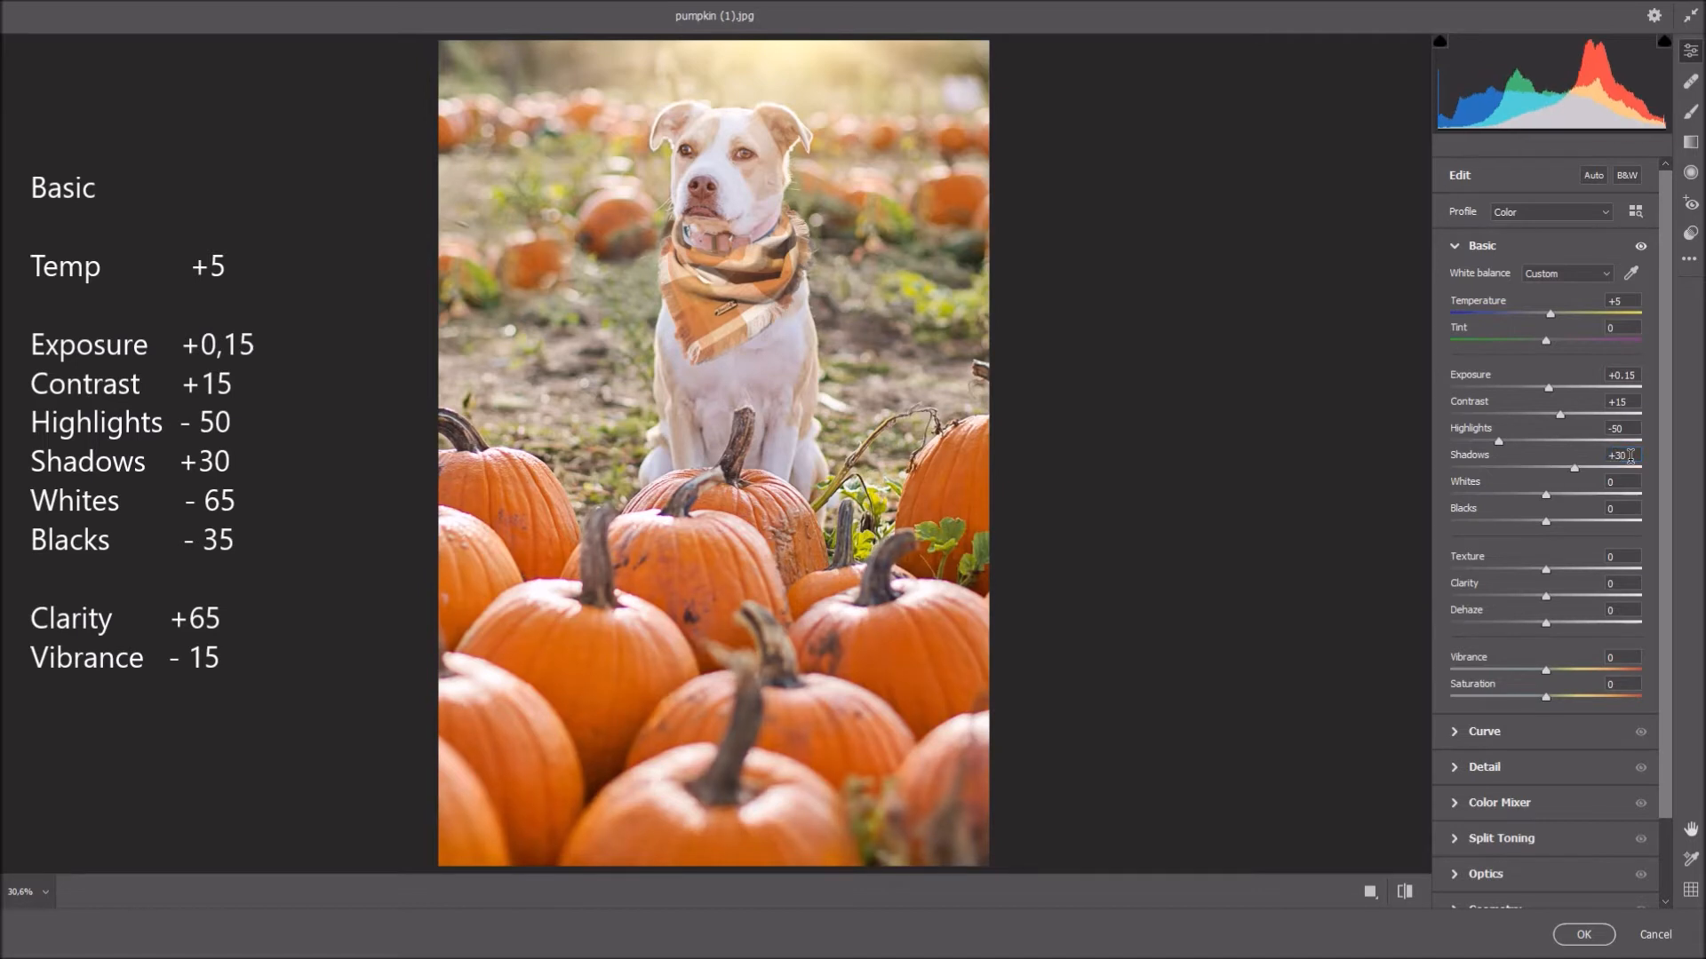
pyautogui.click(1630, 481)
pyautogui.write('-65')
pyautogui.press('Return')
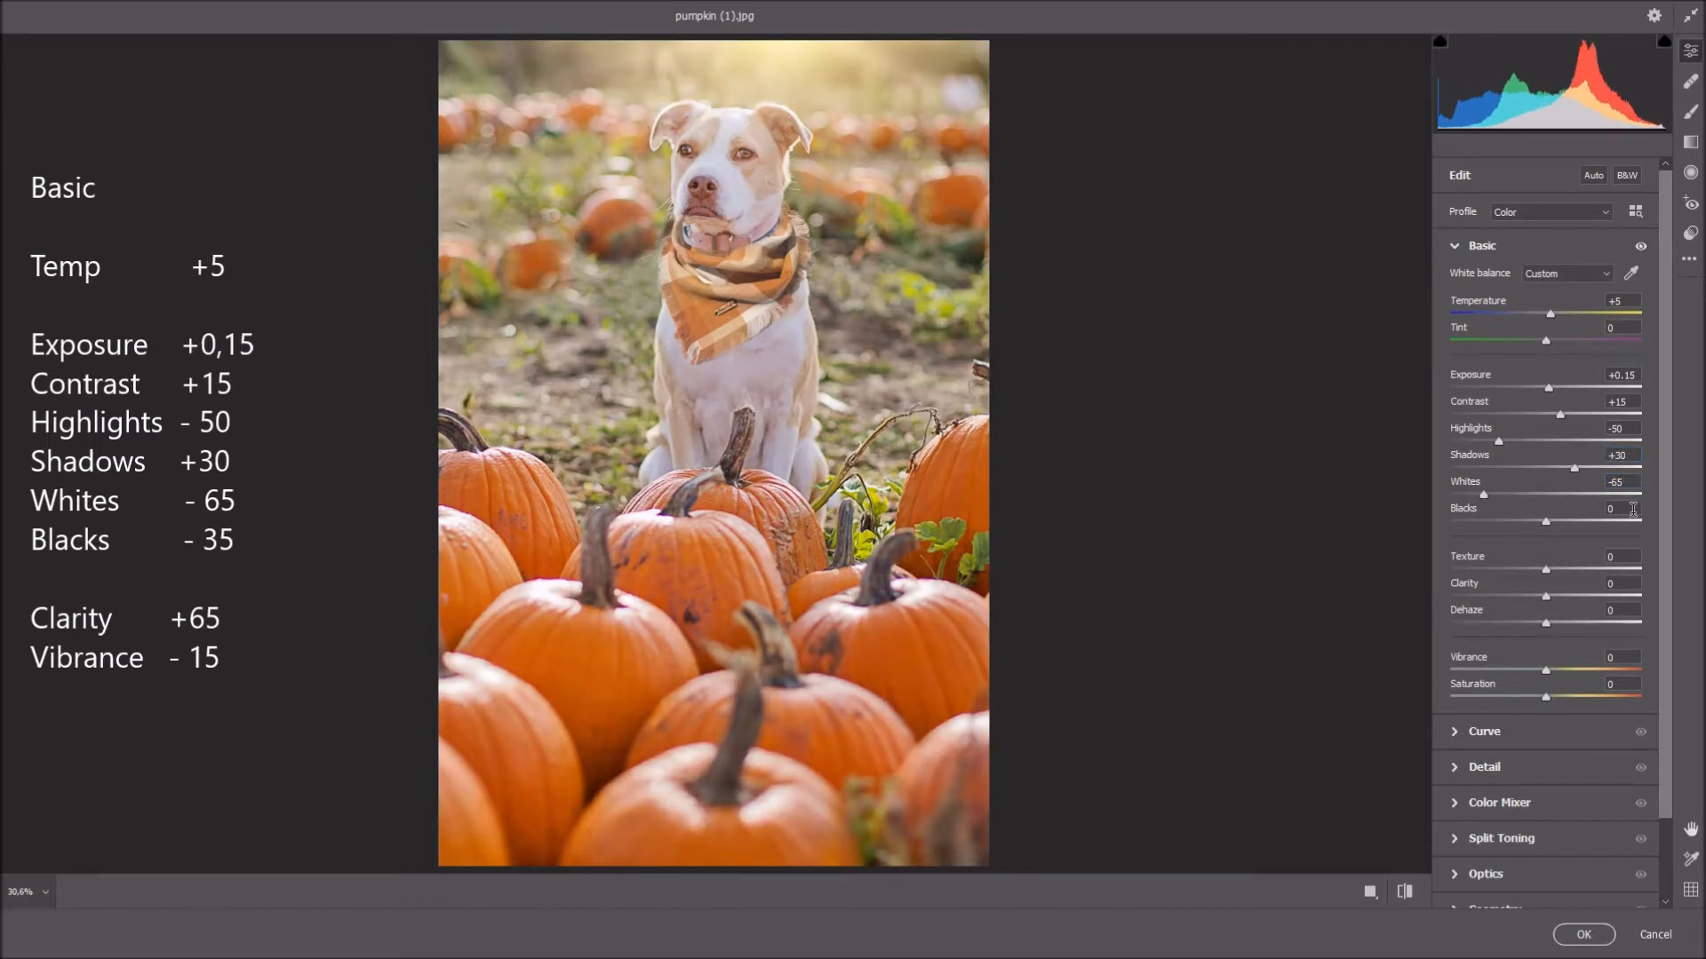
pyautogui.click(1633, 509)
pyautogui.write('-35')
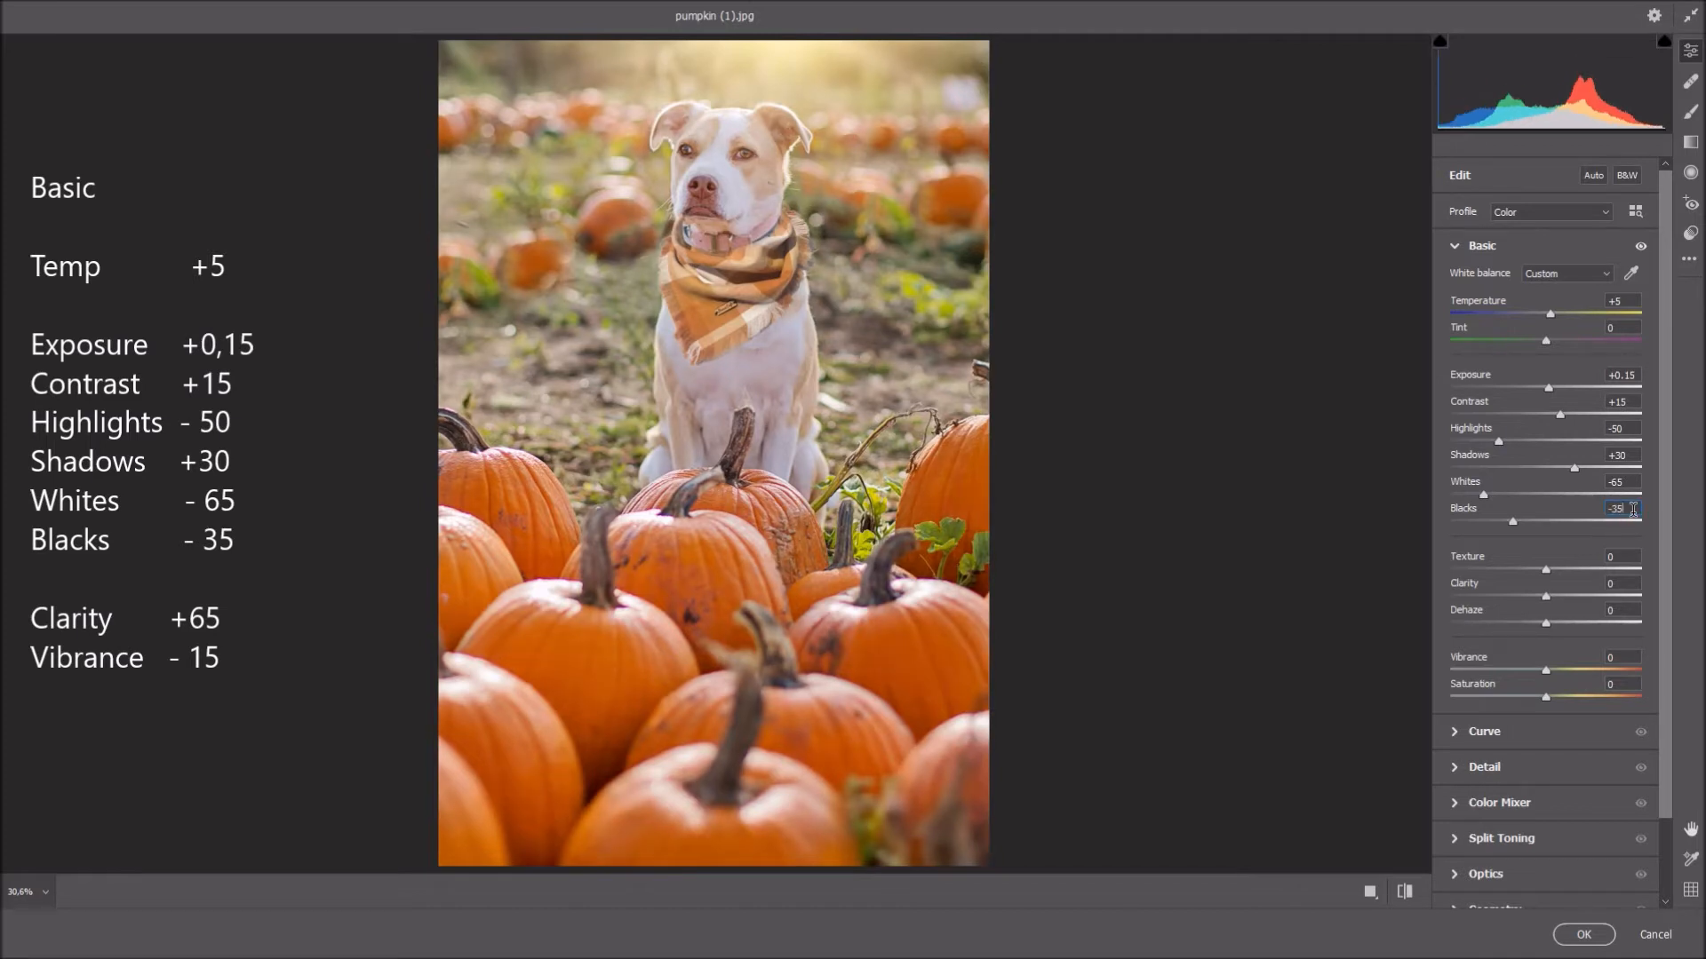
# Step: Raise the Clarity to +65 and reduce the Vibrance to -15
pyautogui.click(1633, 583)
pyautogui.write('65')
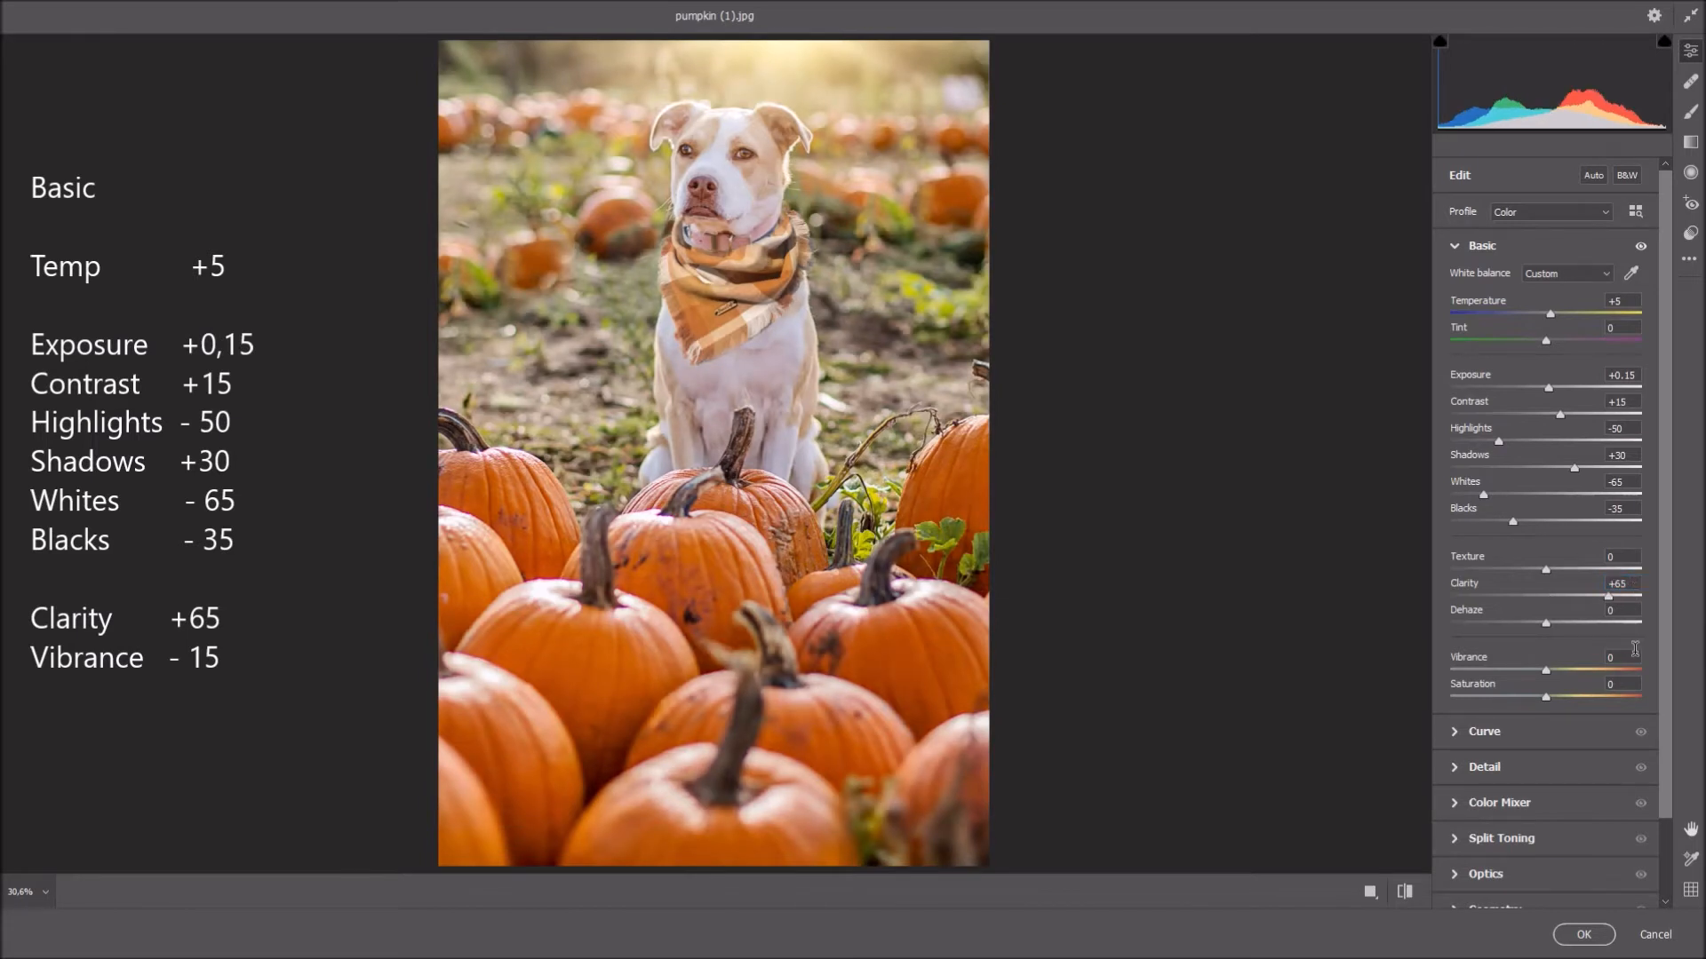
pyautogui.click(1634, 651)
pyautogui.write('-15')
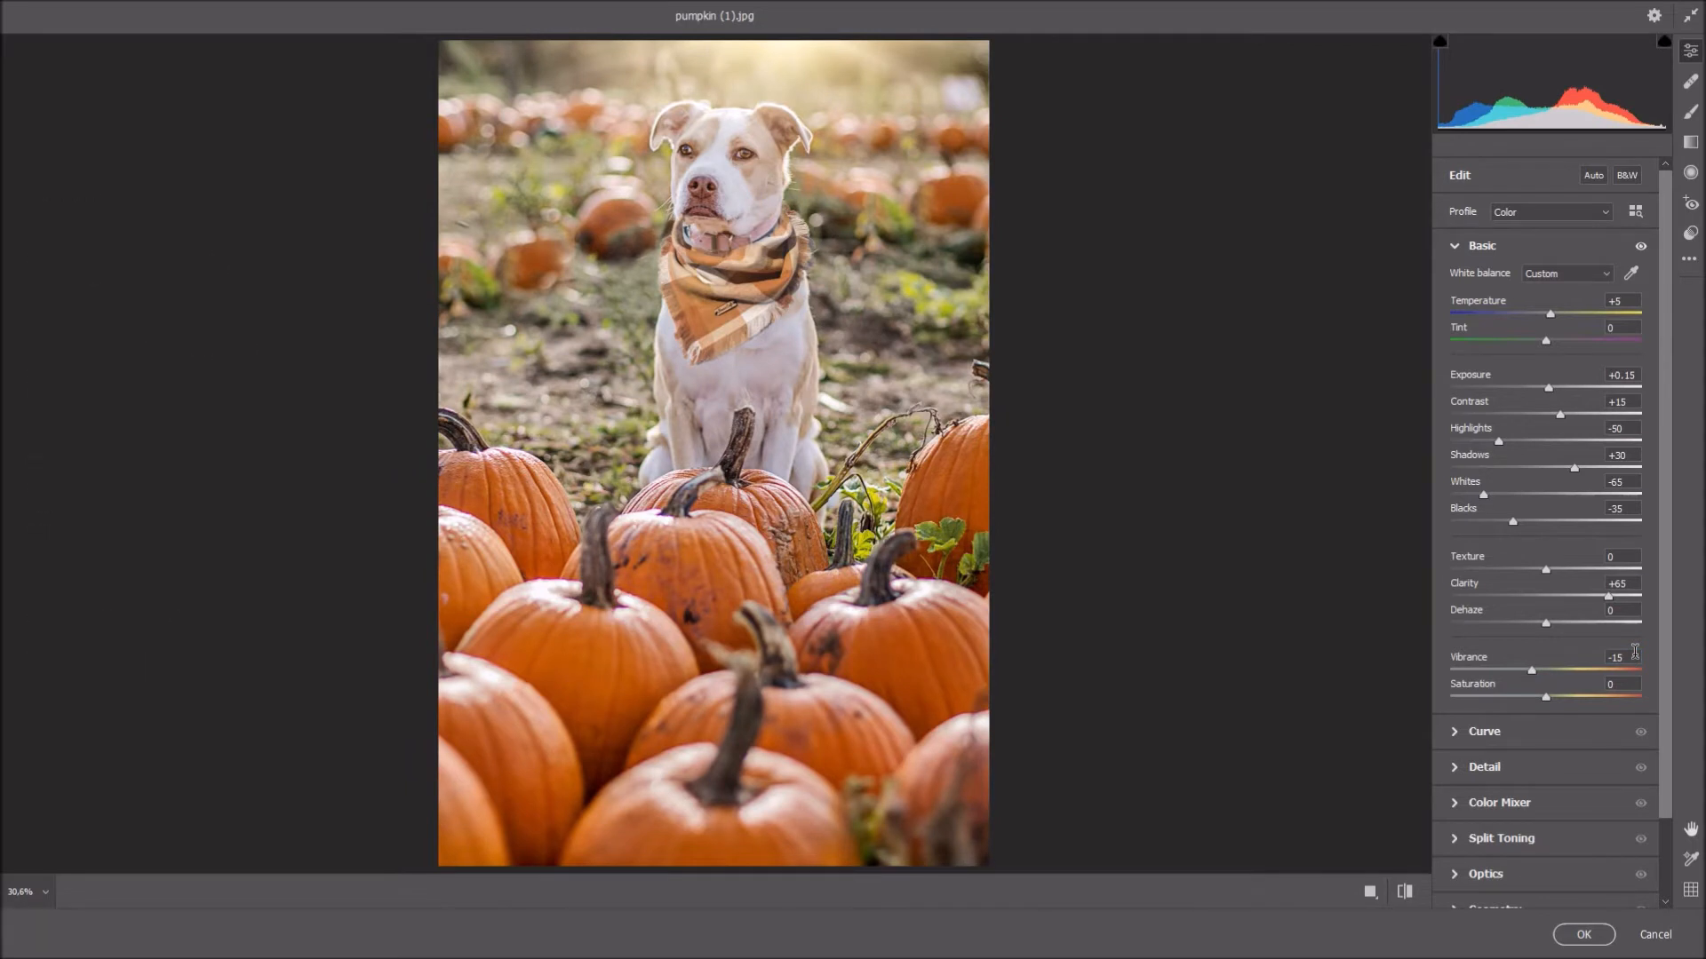
# Step: In the Color Mixer's HSL hue adjustments, set Oranges to -25 and Yellows to -75
pyautogui.click(1459, 805)
pyautogui.click(1460, 407)
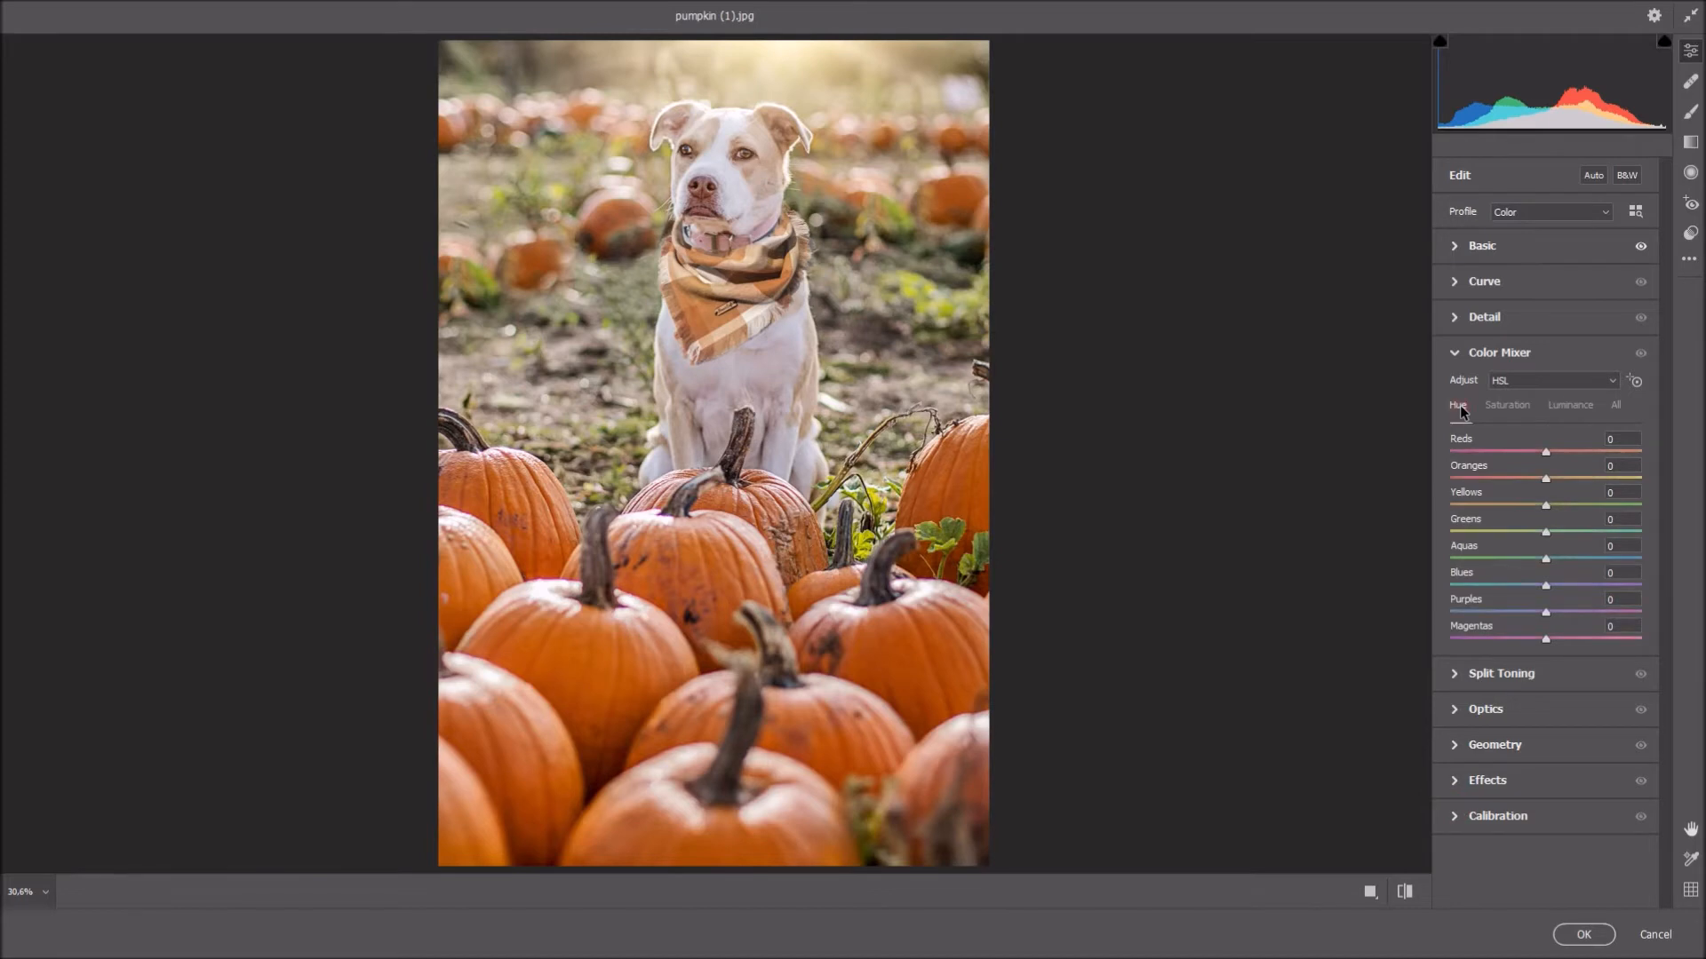
pyautogui.click(1626, 466)
pyautogui.write('-25')
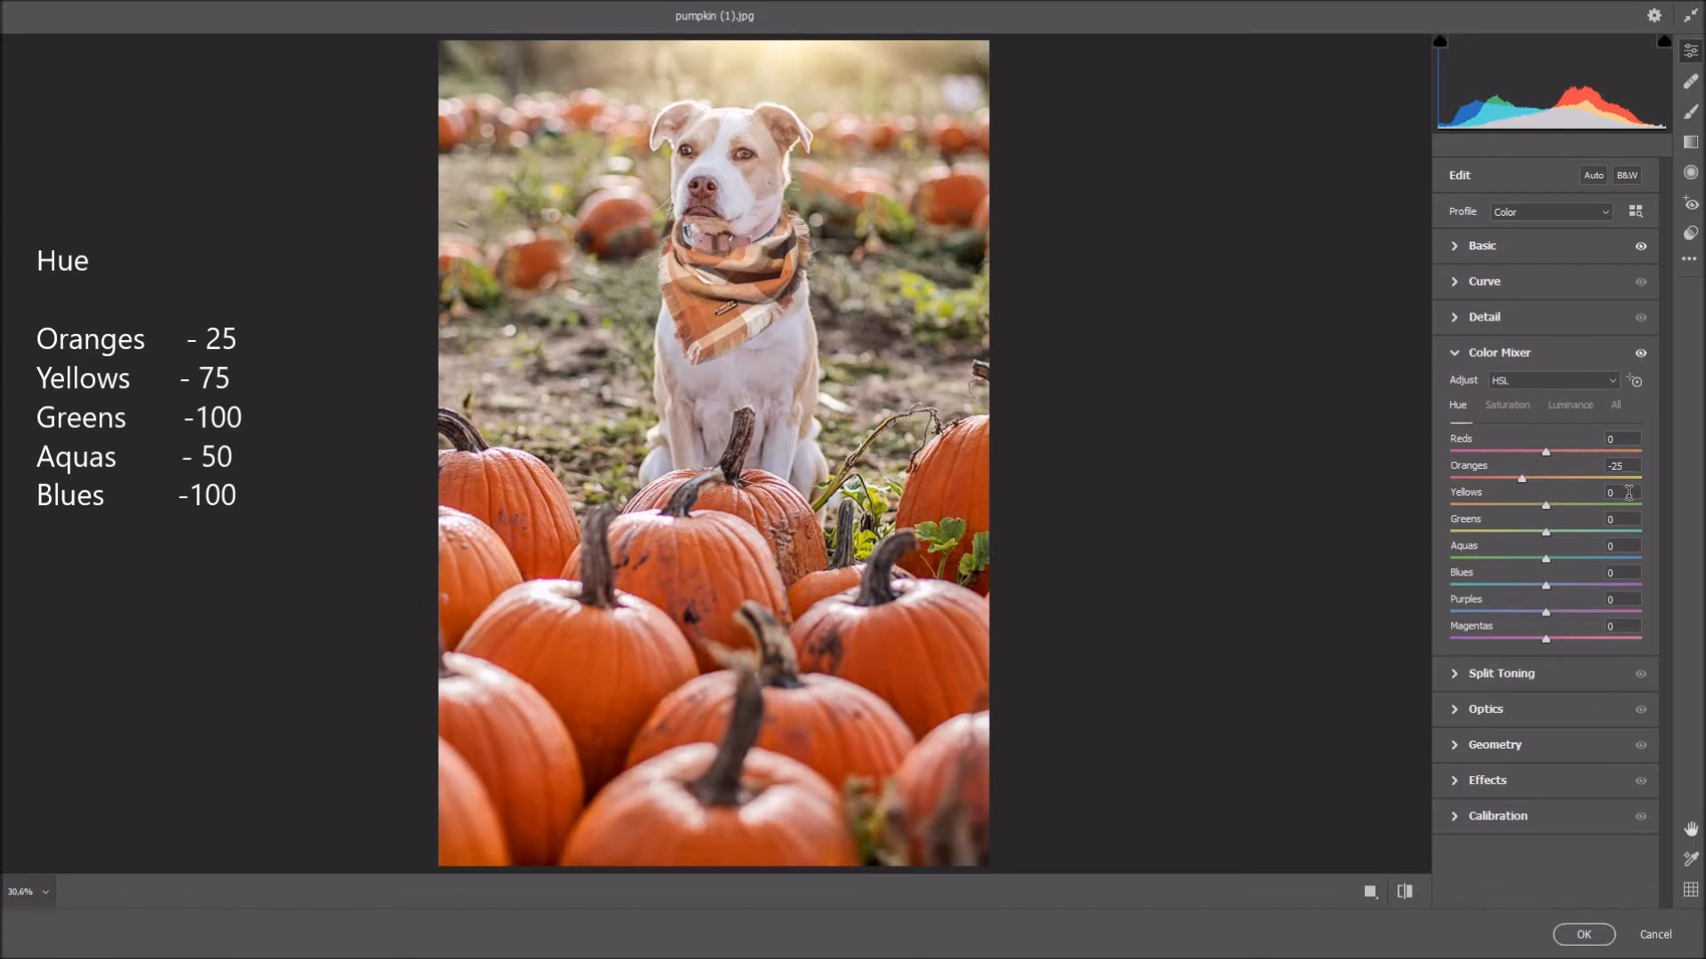
pyautogui.click(1630, 494)
pyautogui.press('BackSpace')
pyautogui.write('-75')
# Step: Set the hue of Greens to -100, Aquas to -50 and Blues to -100
pyautogui.press('BackSpace')
pyautogui.write('-100')
pyautogui.click(1631, 545)
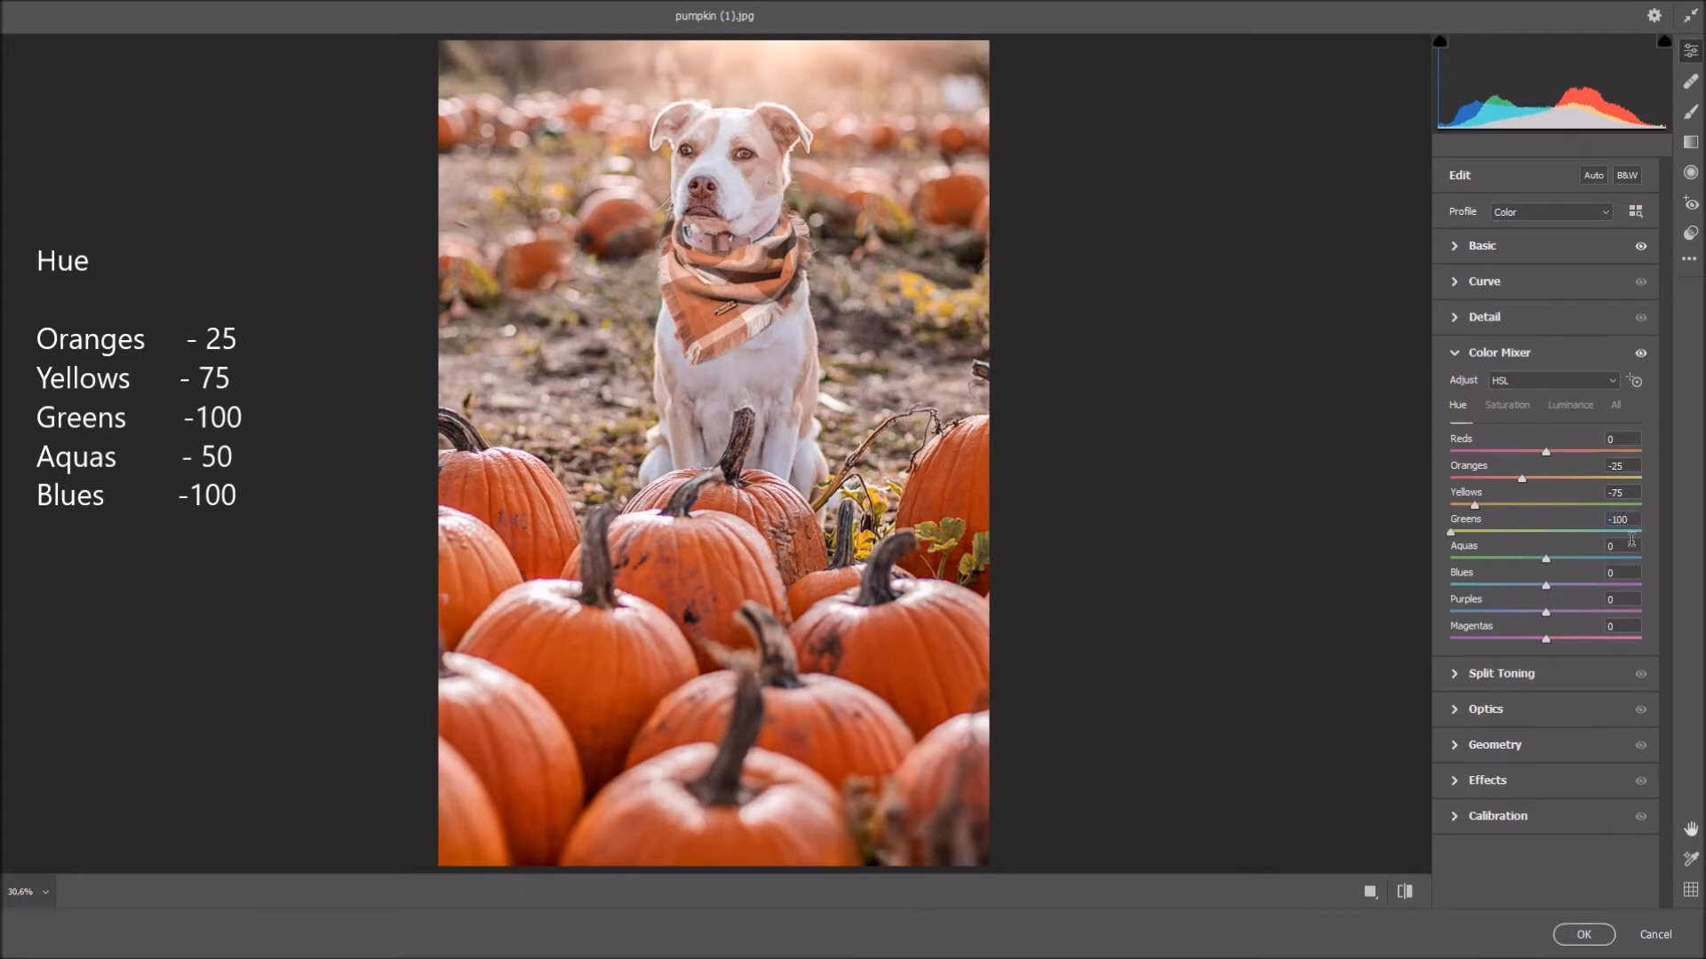
pyautogui.write('-50')
pyautogui.write('-100')
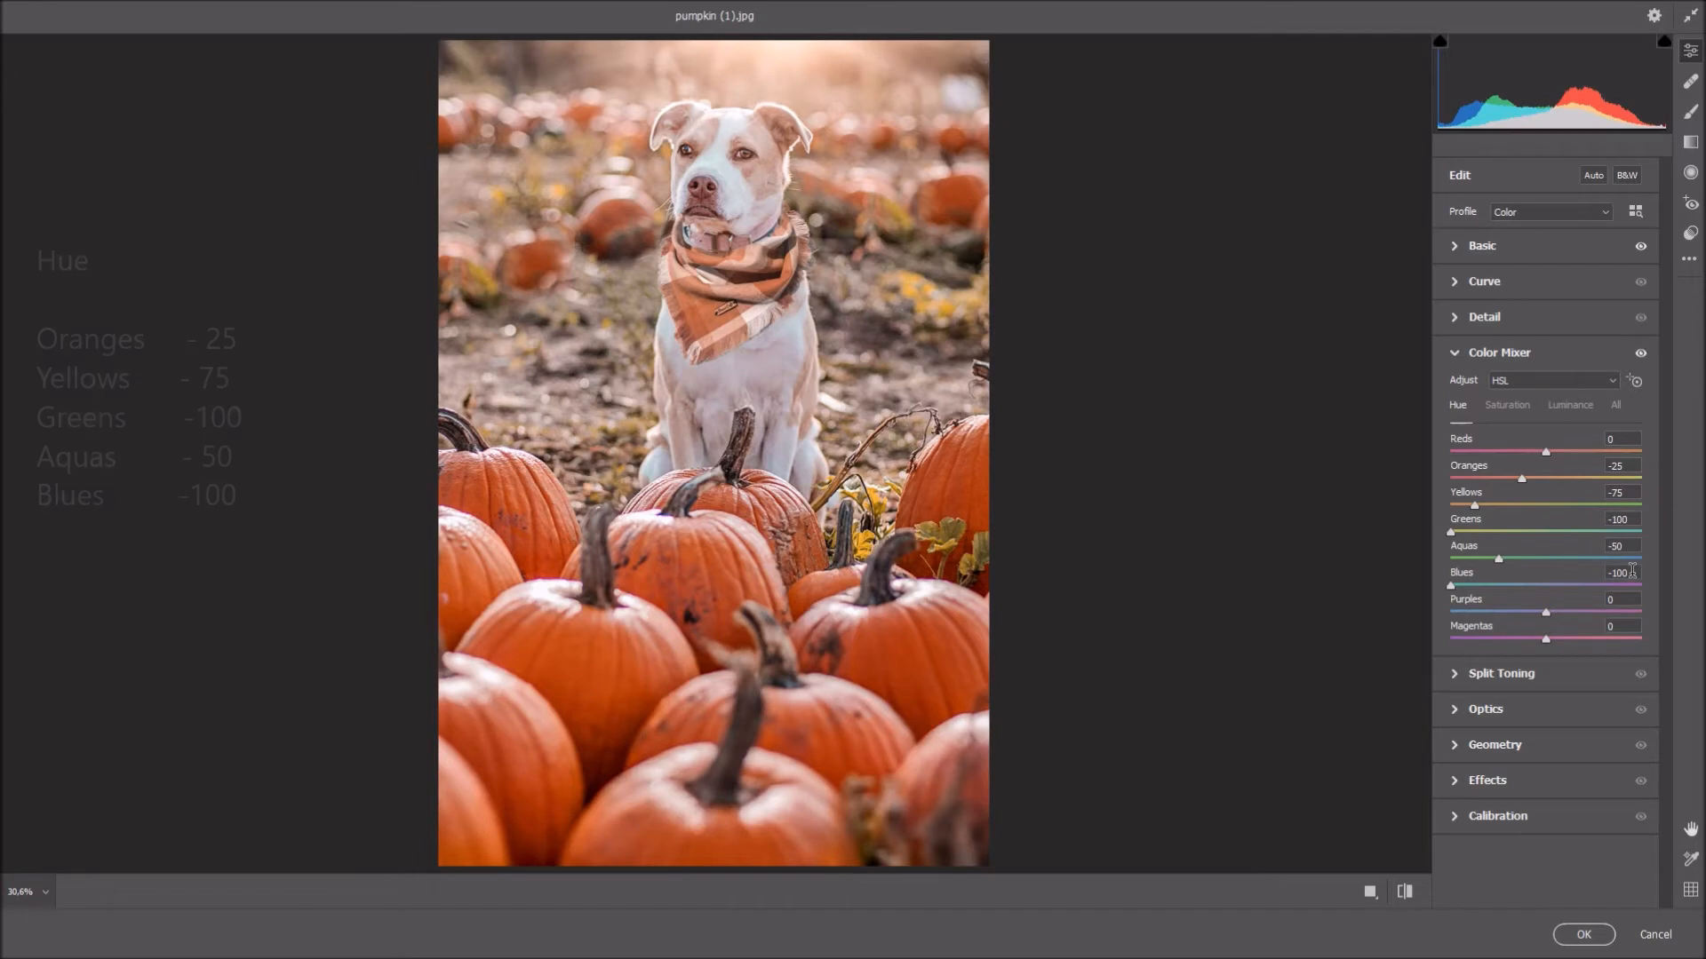
# Step: In the Color Mixer, set the saturation of Oranges to +90 and Yellows to +15
pyautogui.click(1513, 409)
pyautogui.click(1629, 463)
pyautogui.write('90')
pyautogui.press('Return')
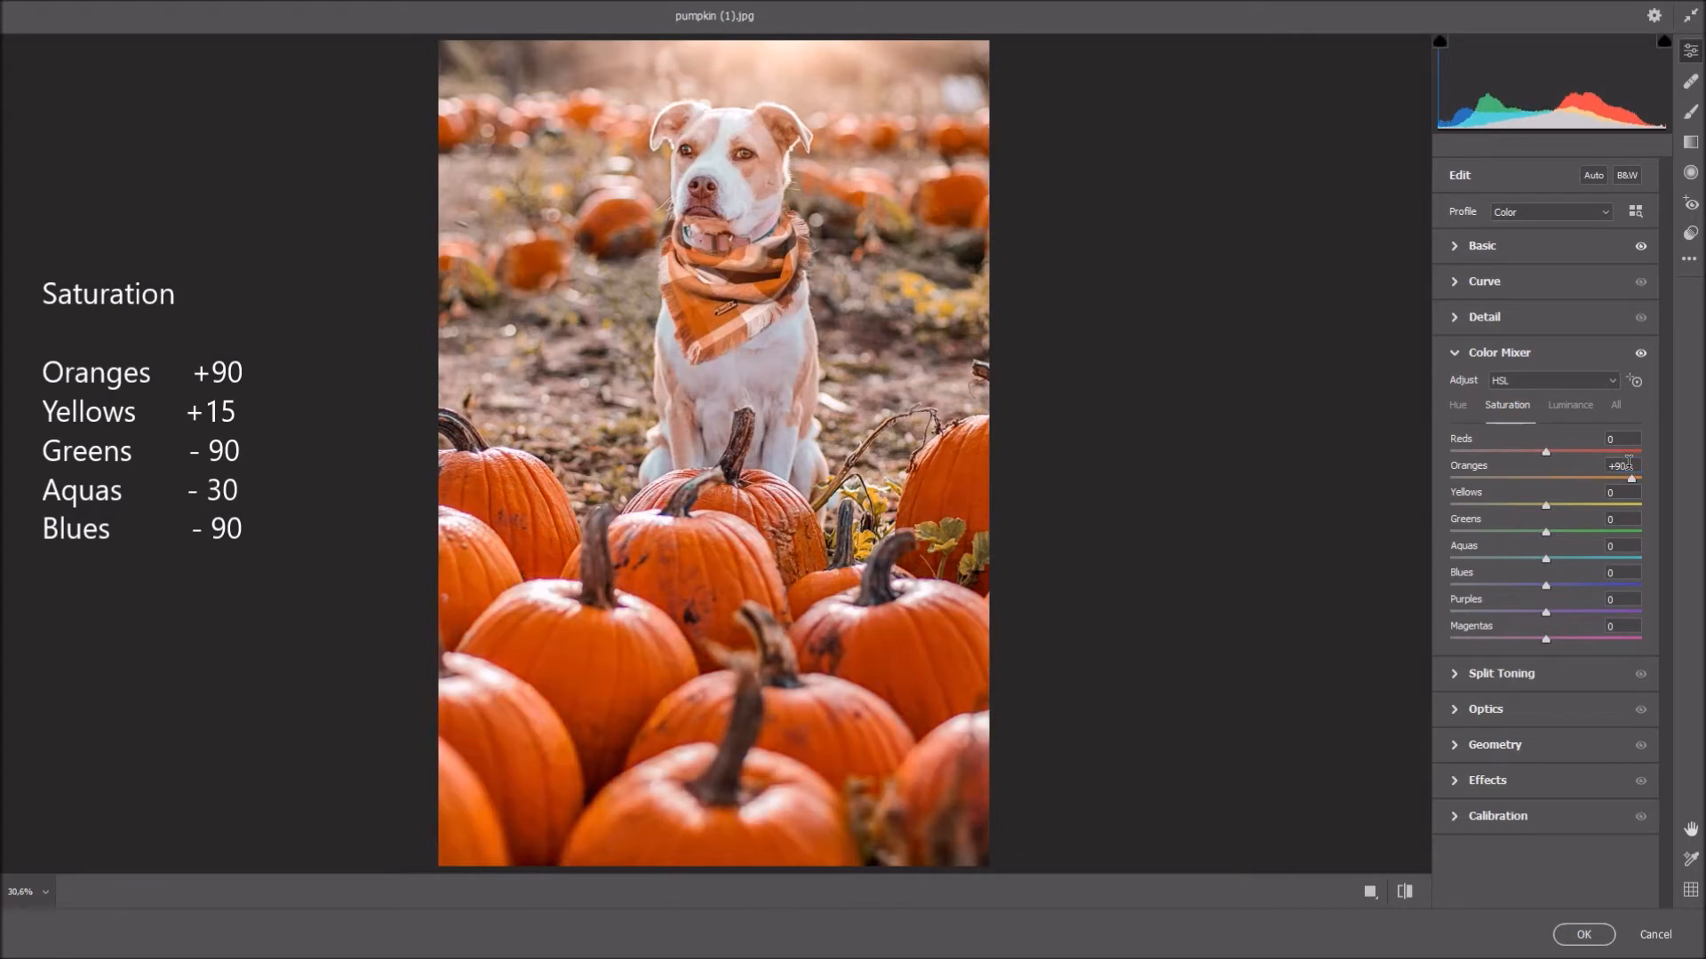
pyautogui.press('BackSpace')
pyautogui.write('15')
pyautogui.press('Return')
# Step: Set the saturation of Greens to -90, Aquas to -30 and Blues to -90
pyautogui.click(1634, 522)
pyautogui.write('-90')
pyautogui.click(1634, 547)
pyautogui.write('-30')
pyautogui.click(1634, 574)
pyautogui.write('-90')
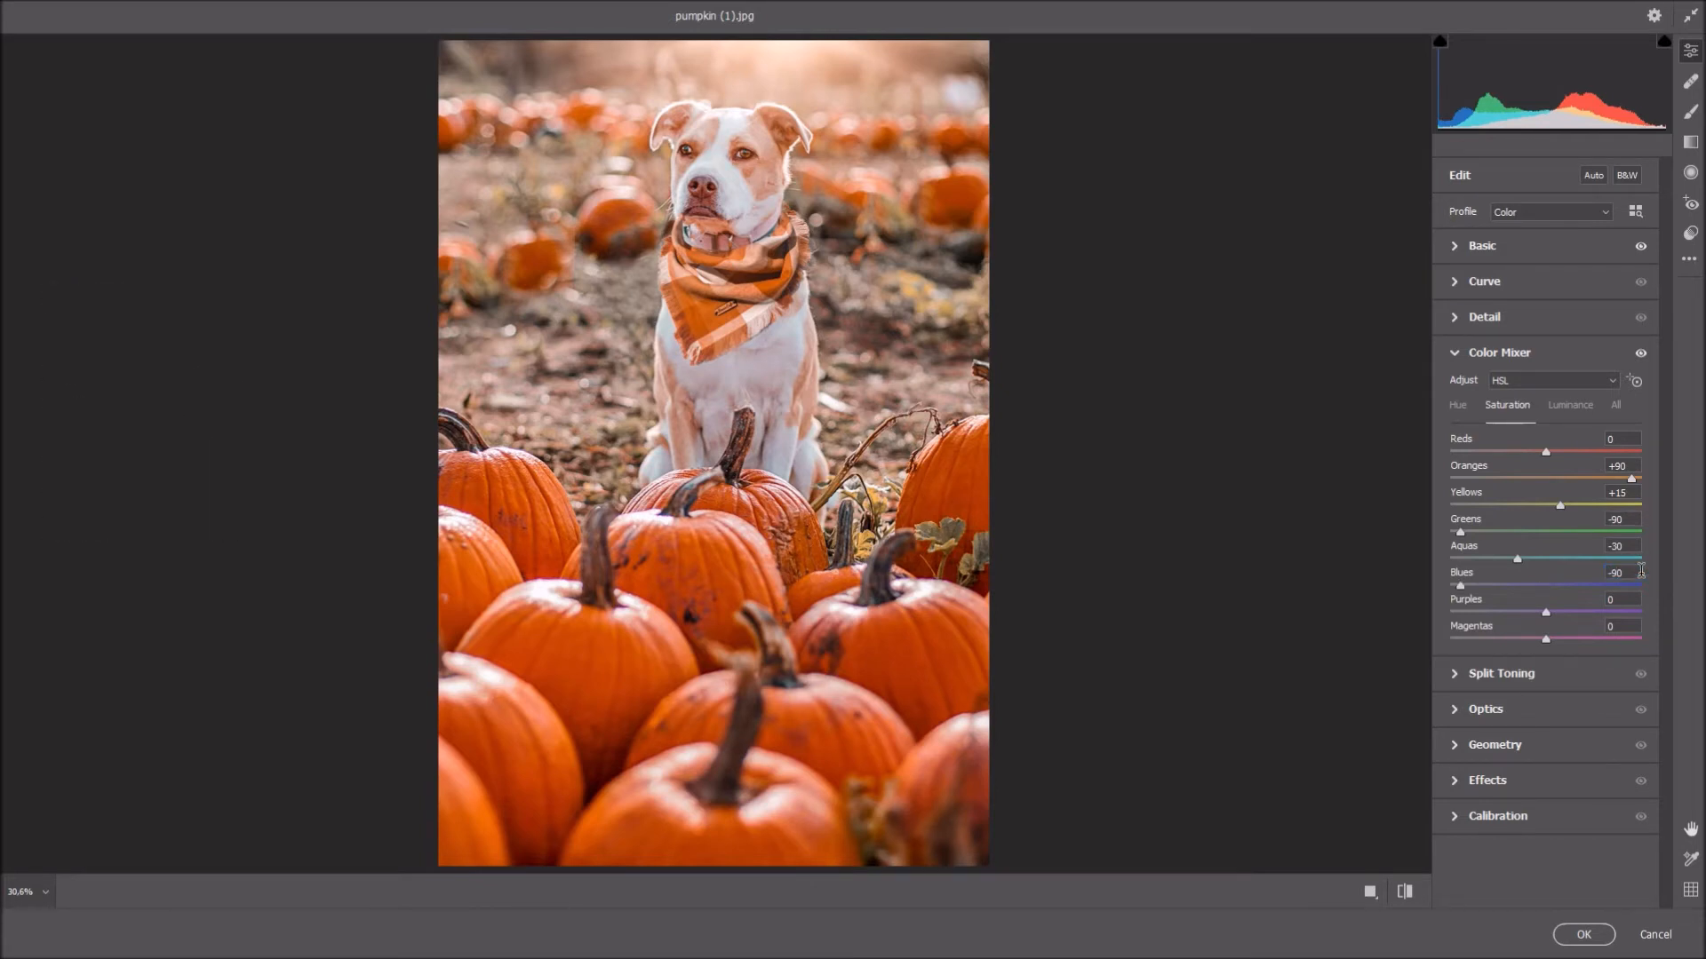
# Step: In the Color Mixer, set the luminance of Oranges to +30 and Yellows to -20
pyautogui.click(1570, 407)
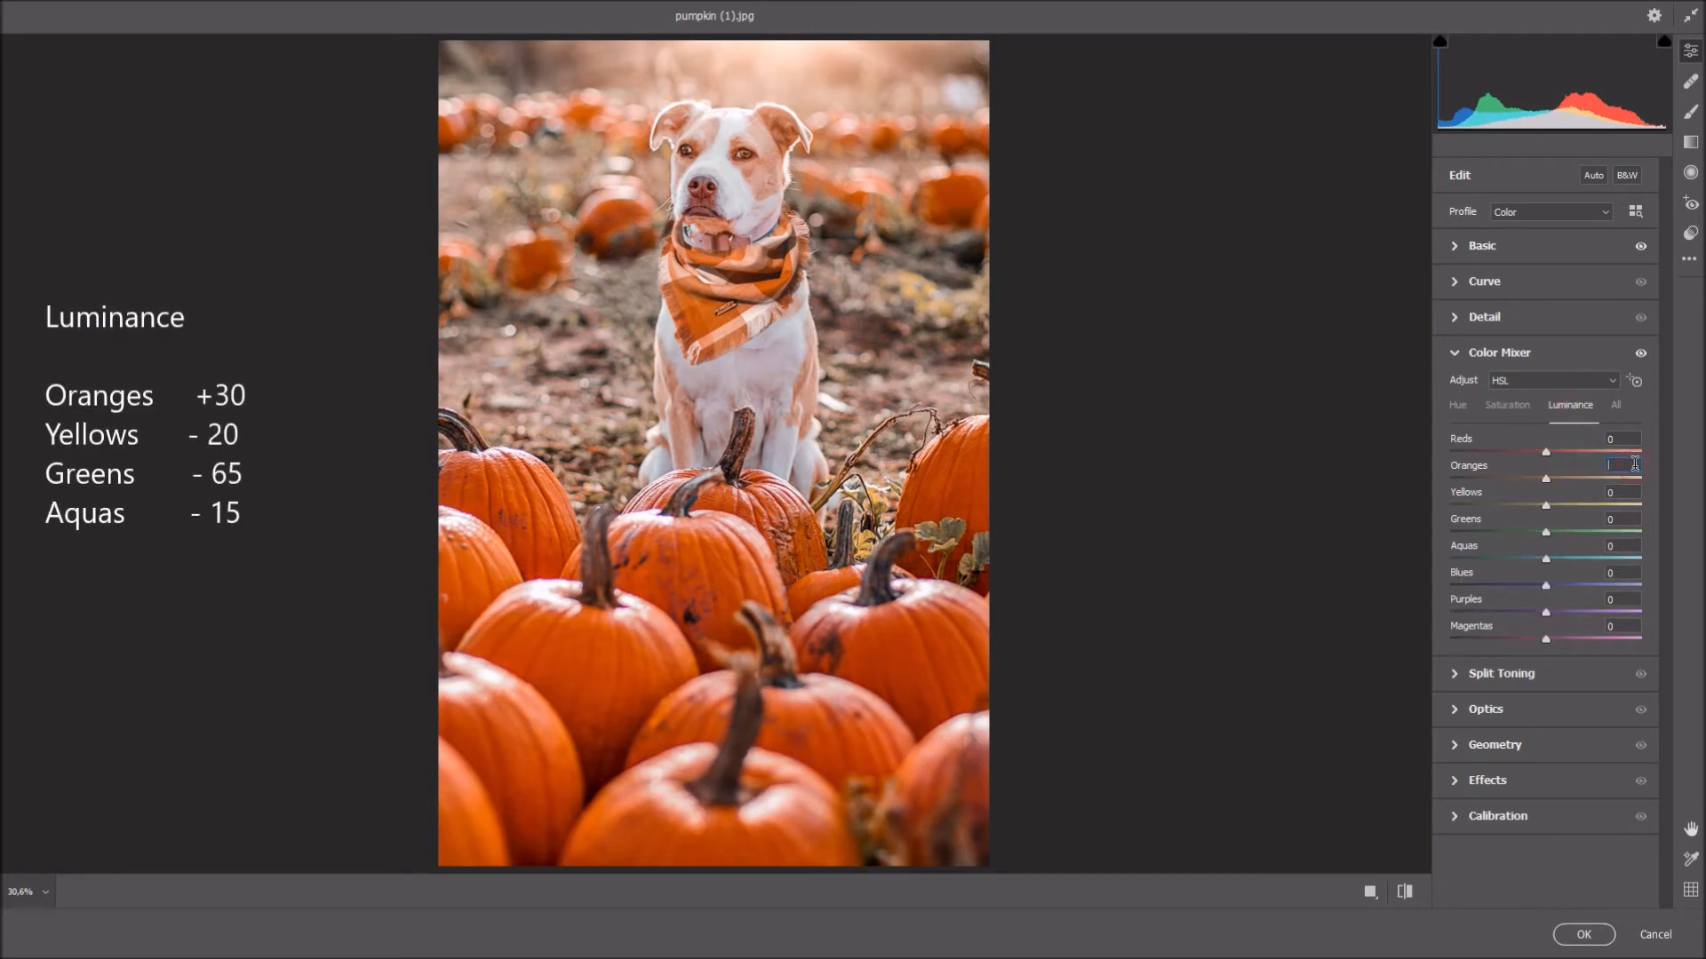
pyautogui.write('30')
pyautogui.press('Return')
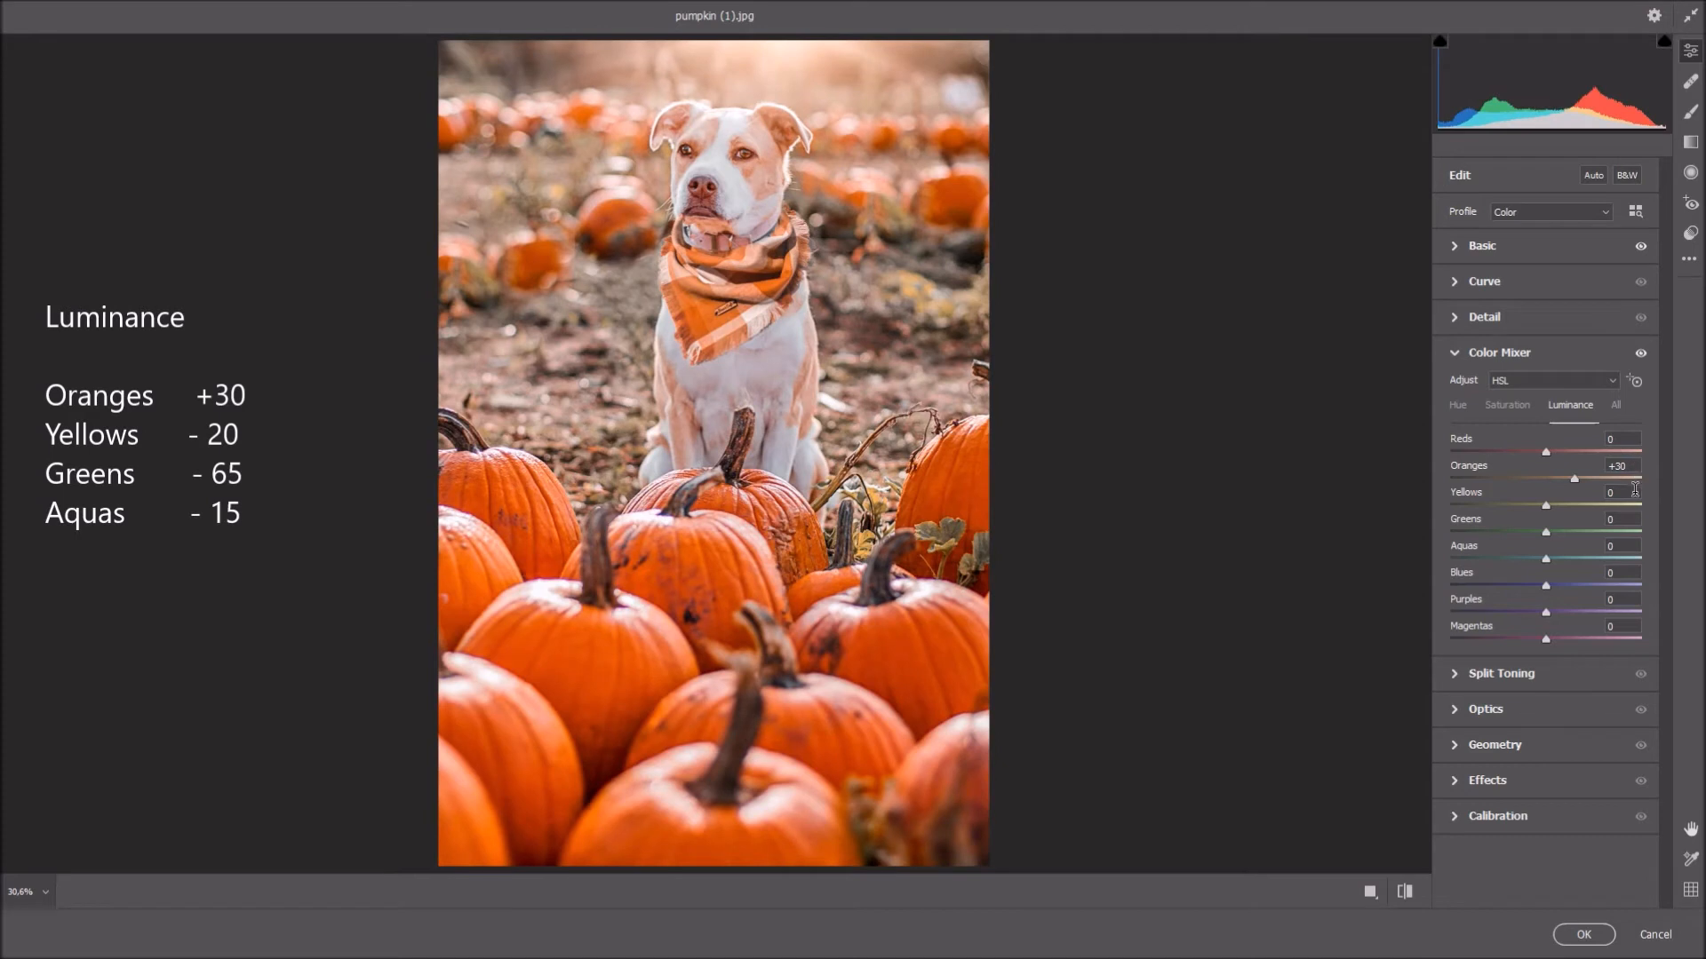
pyautogui.click(1635, 492)
pyautogui.write('-20')
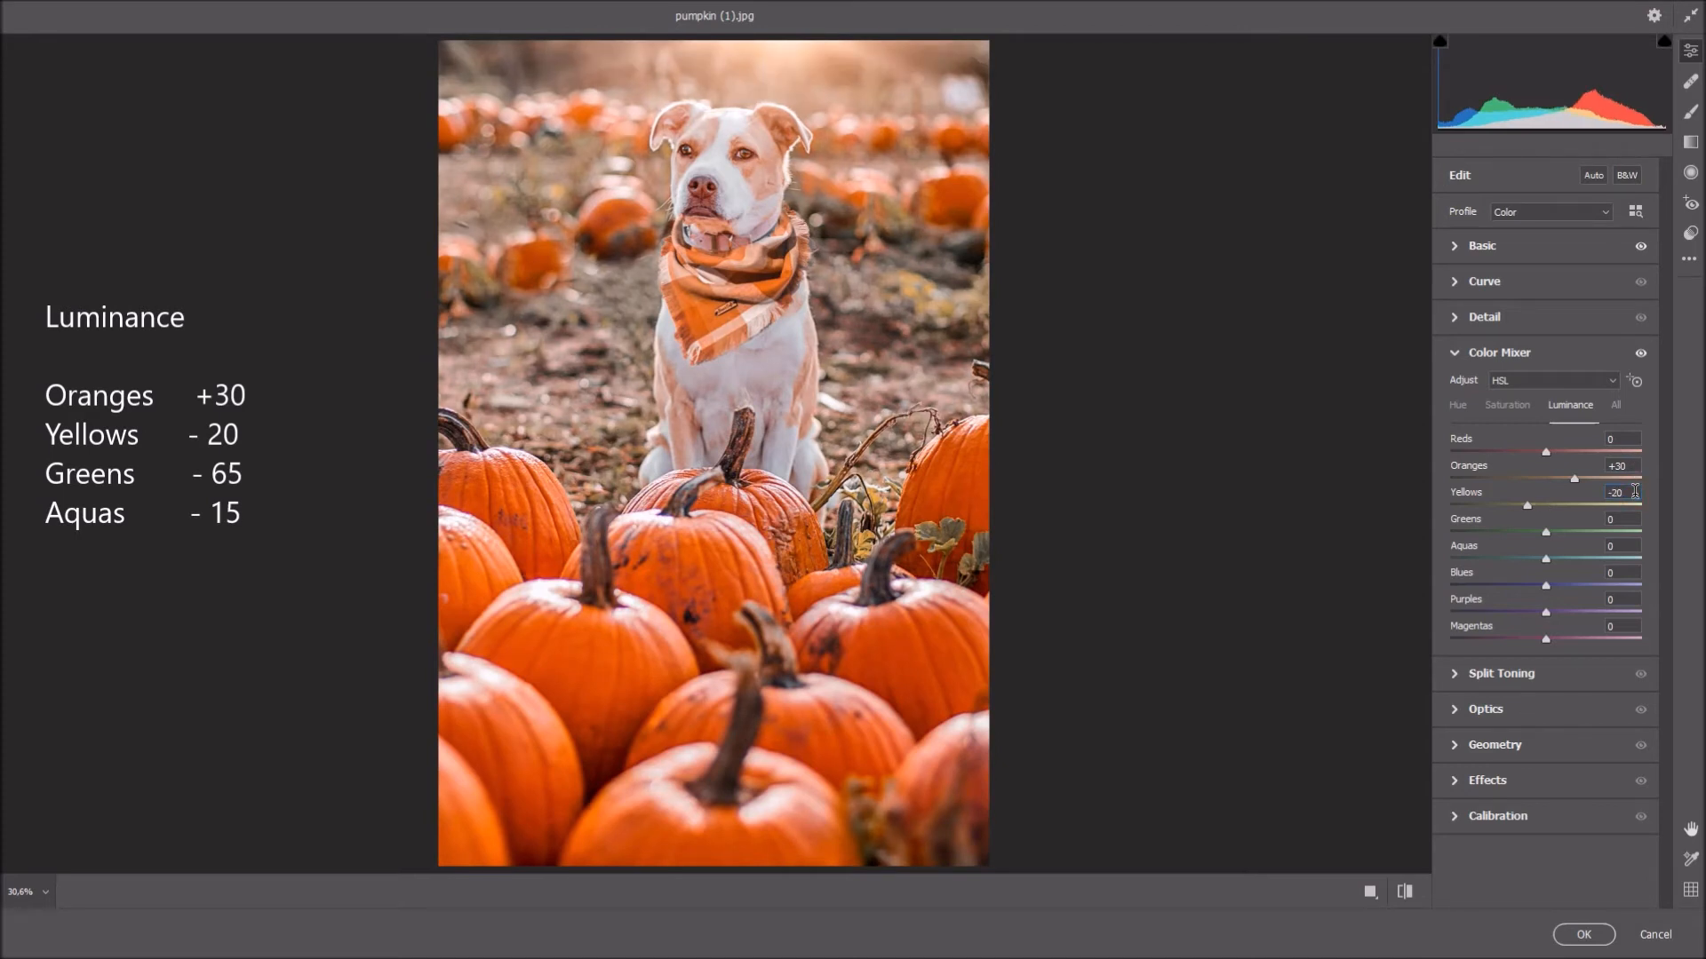
# Step: Set the luminance of Greens to -65 and Aquas to -15
pyautogui.click(1636, 517)
pyautogui.write('-65')
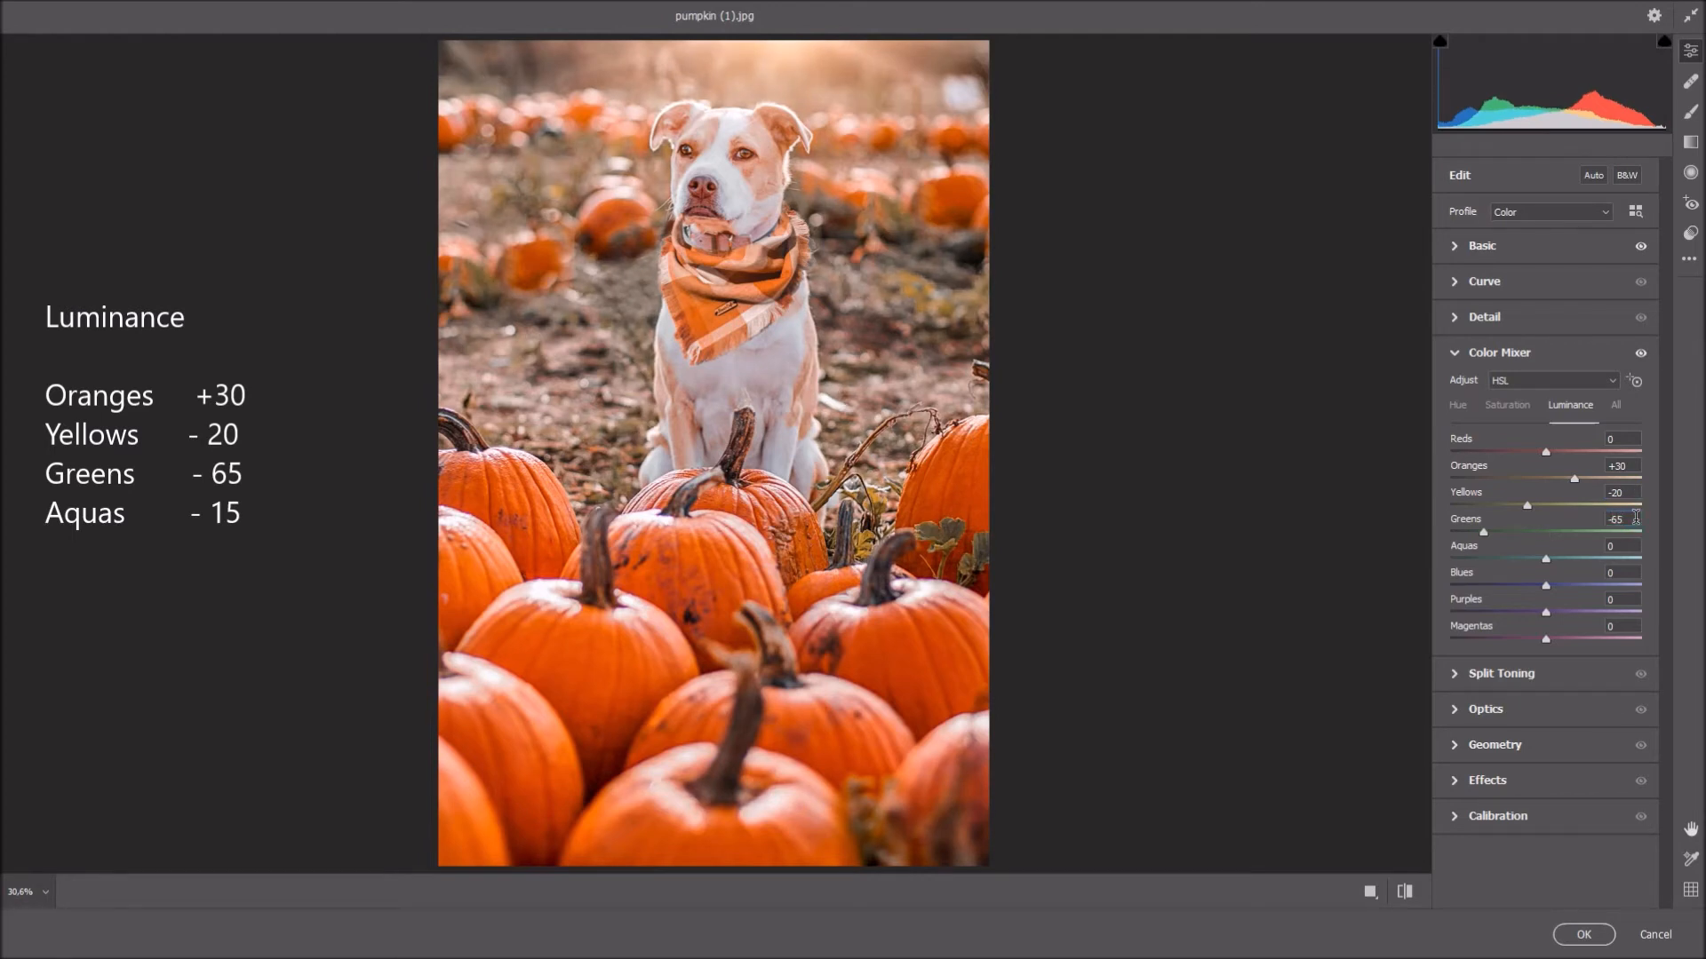
pyautogui.press('BackSpace')
pyautogui.write('-15')
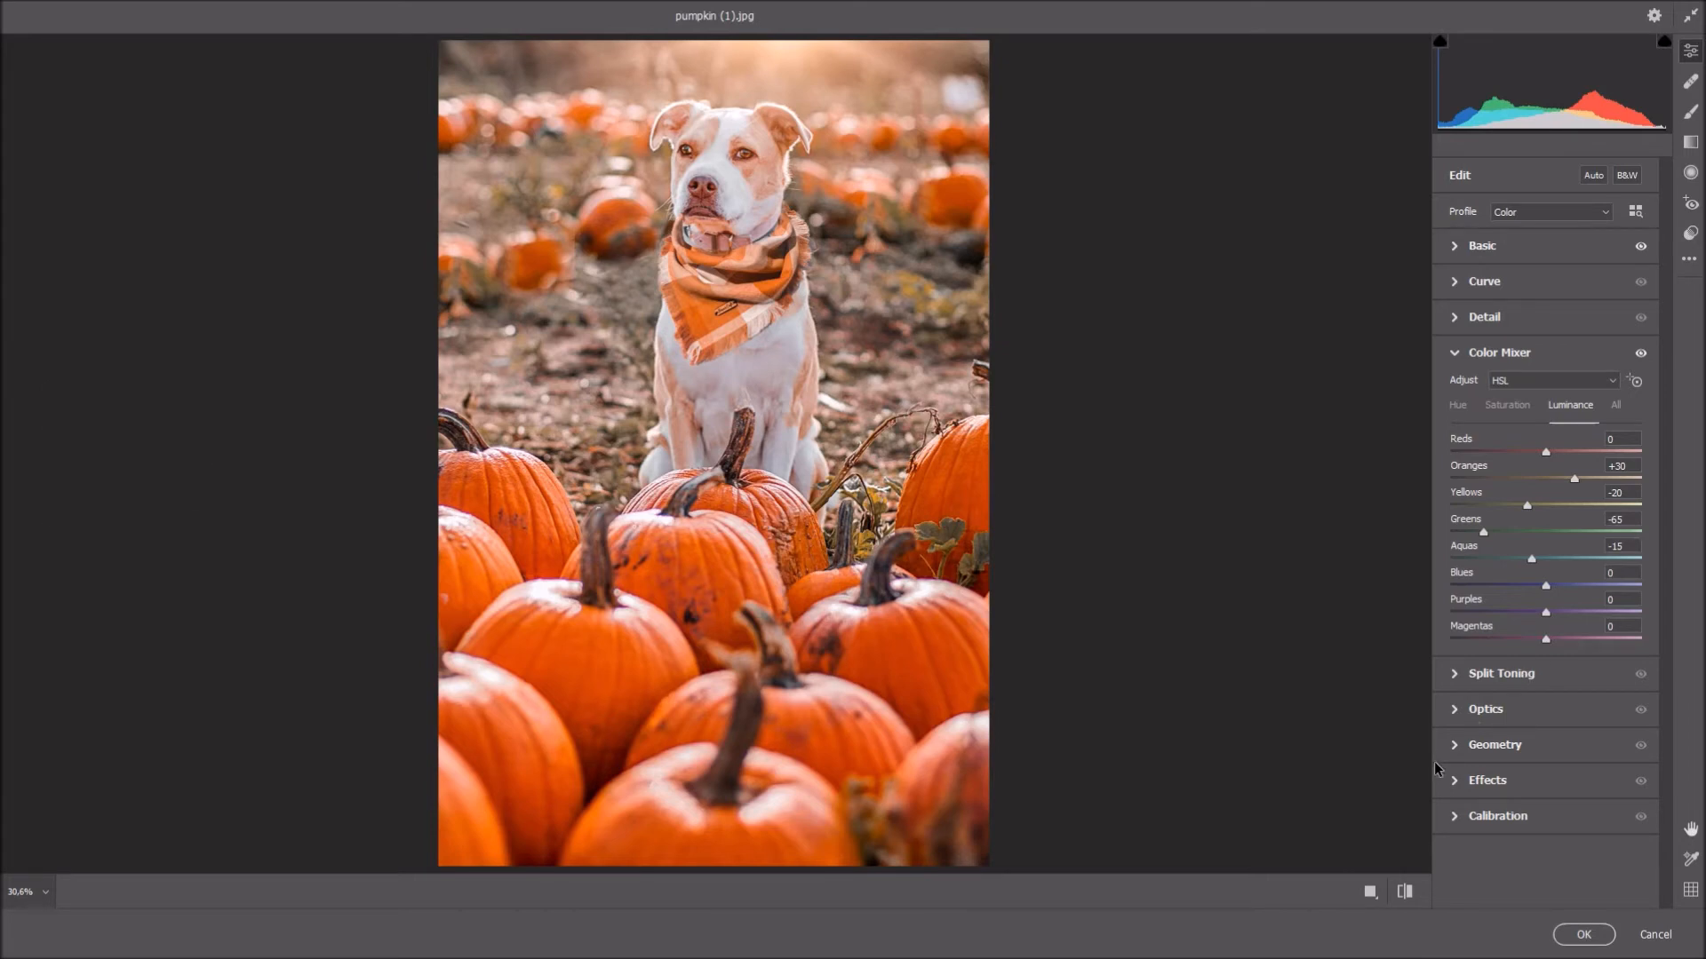
# Step: Add a vignette effect of -15 with Midpoint 30, Roundness +50 and Feather 60
pyautogui.click(1454, 785)
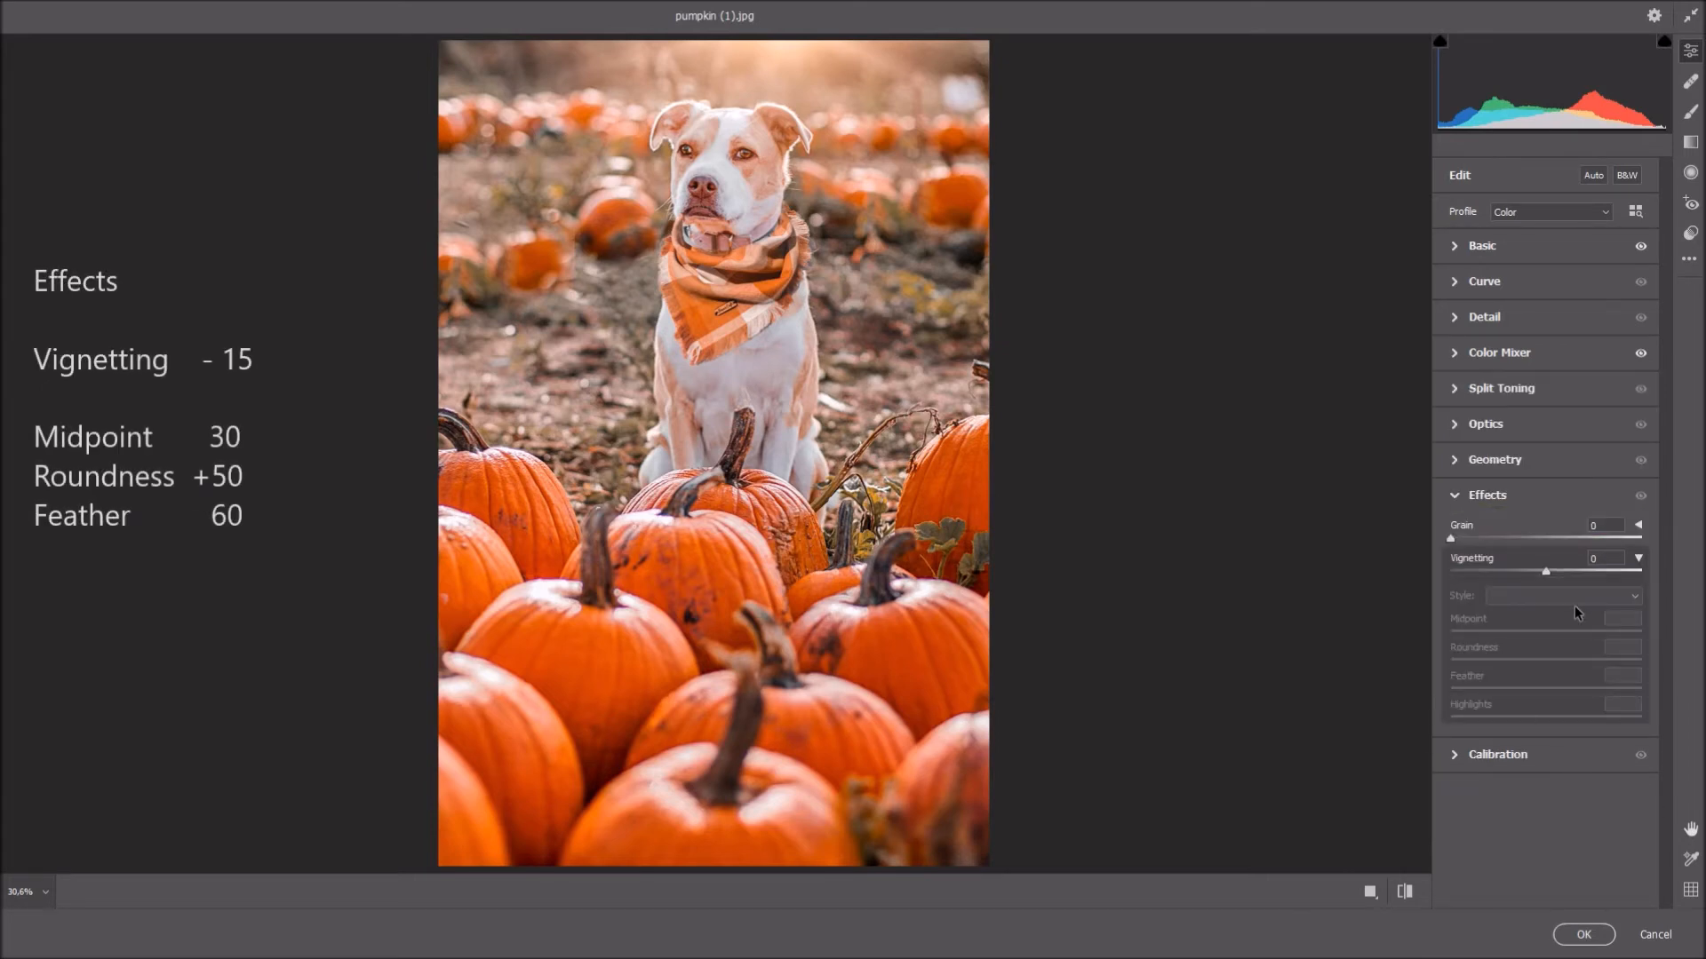
pyautogui.click(1610, 558)
pyautogui.write('-15')
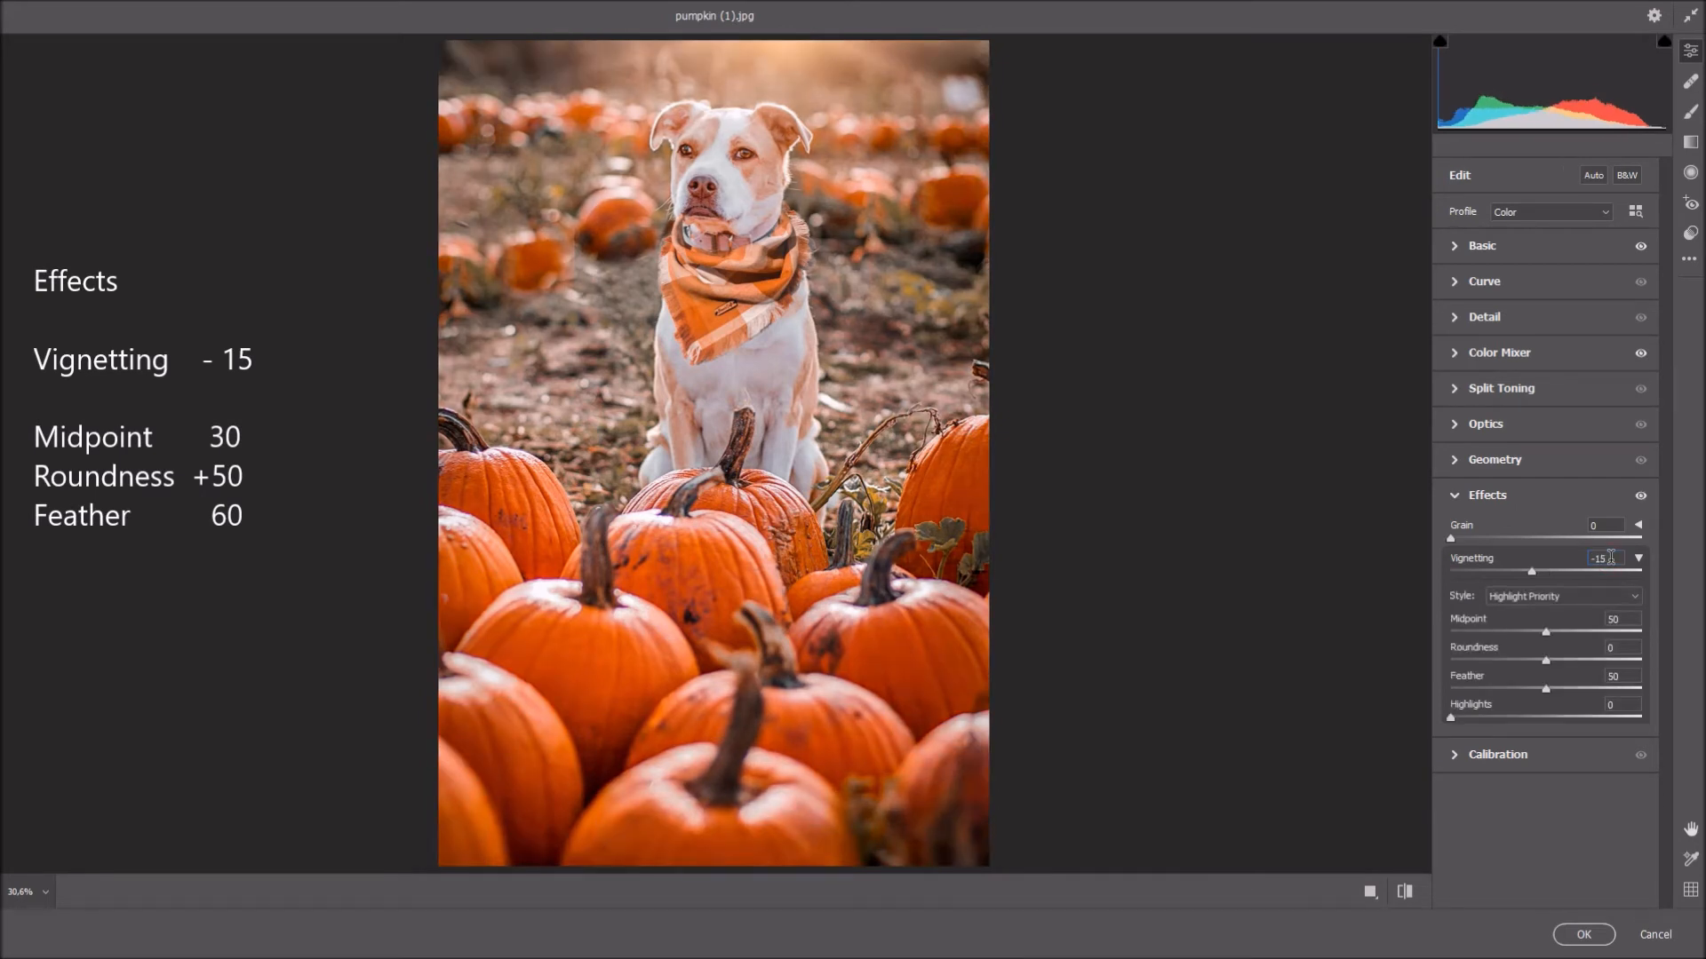
pyautogui.doubleClick(1617, 619)
pyautogui.write('30')
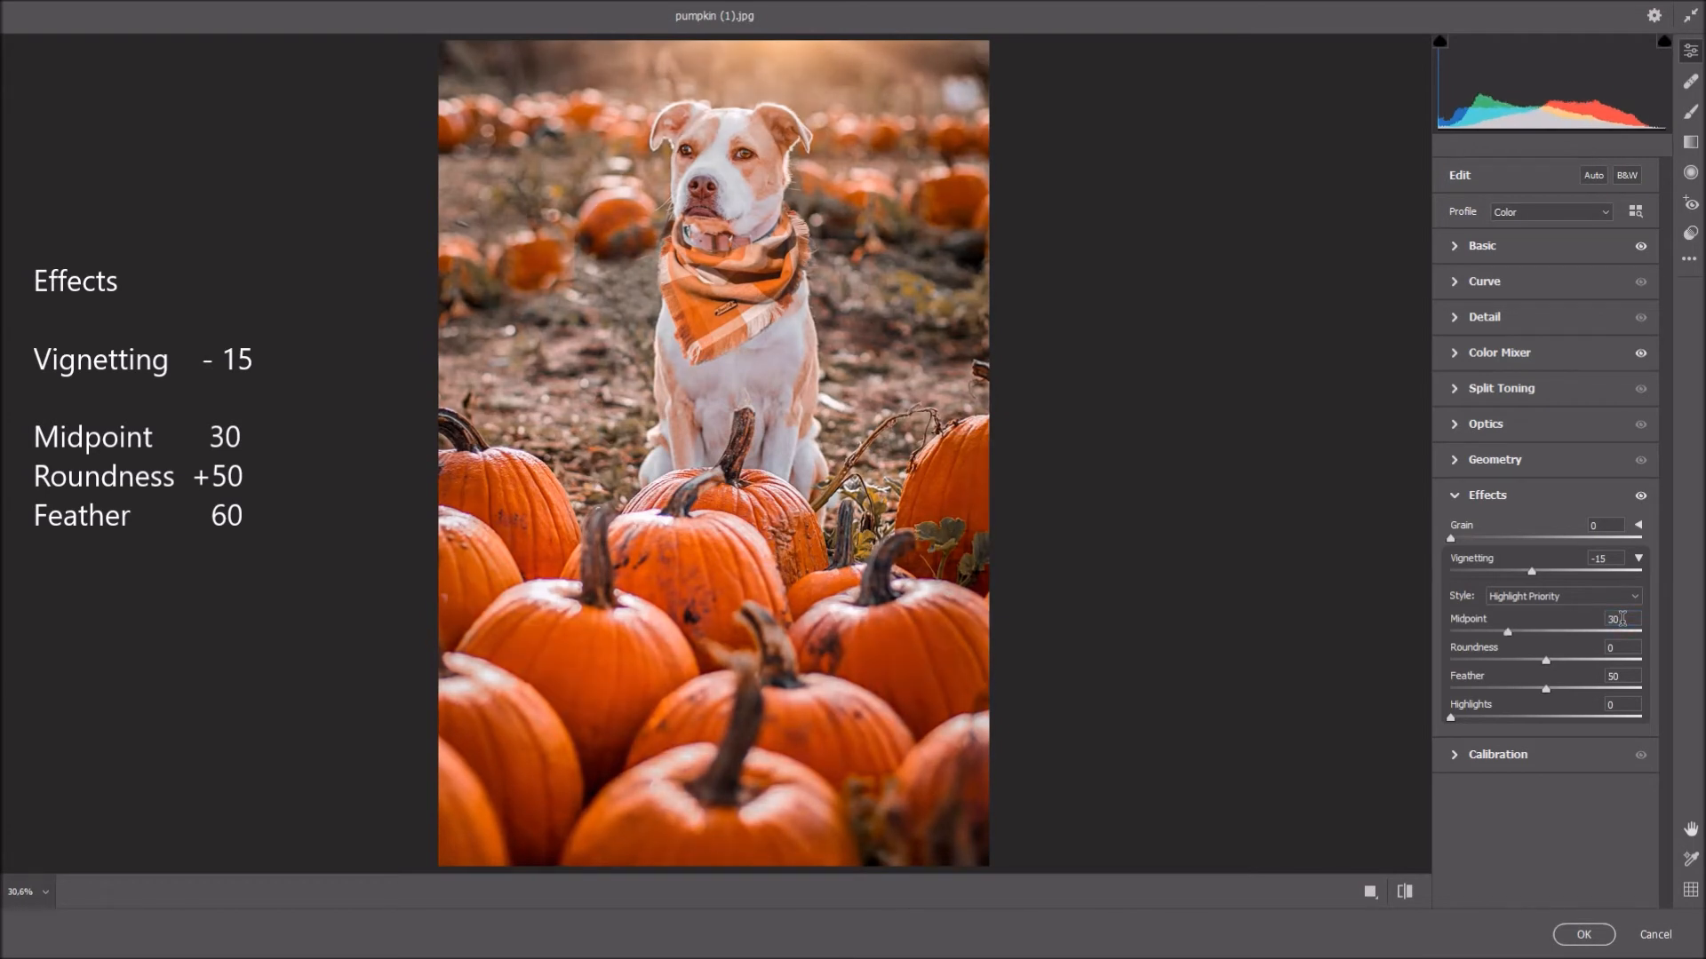
pyautogui.click(1629, 647)
pyautogui.write('50')
pyautogui.write('60')
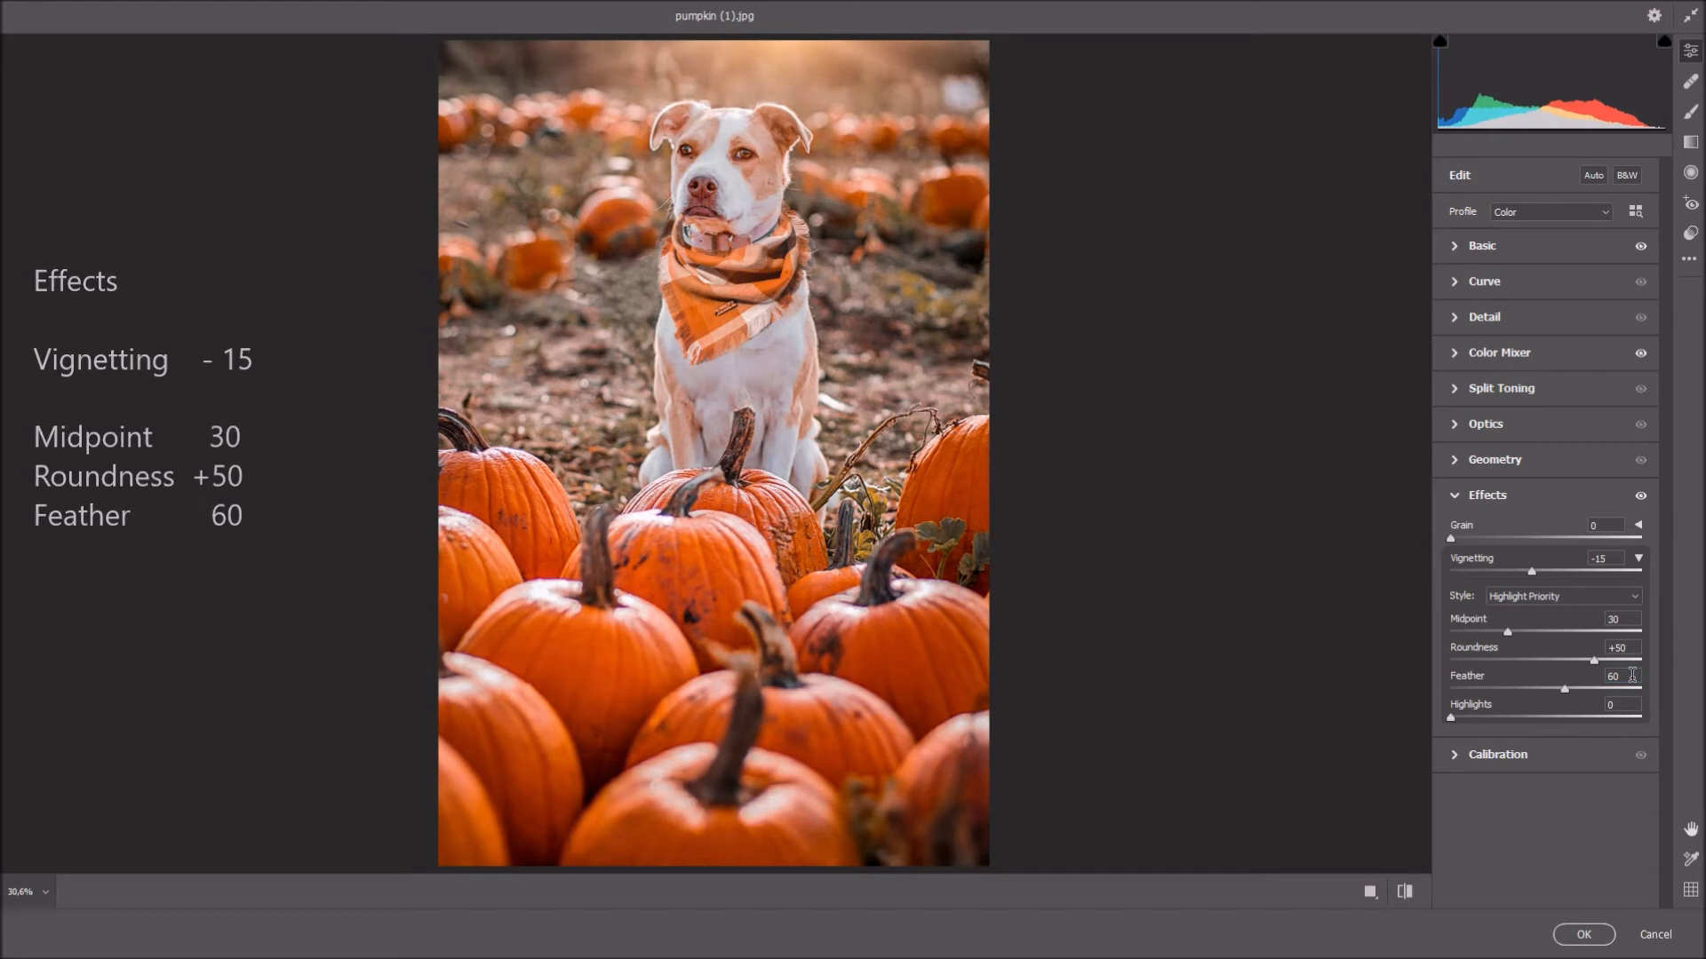
# Step: In the Calibration settings, set Red Primary hue to +10 and saturation to -15, and Green Primary hue to +10
pyautogui.click(1457, 754)
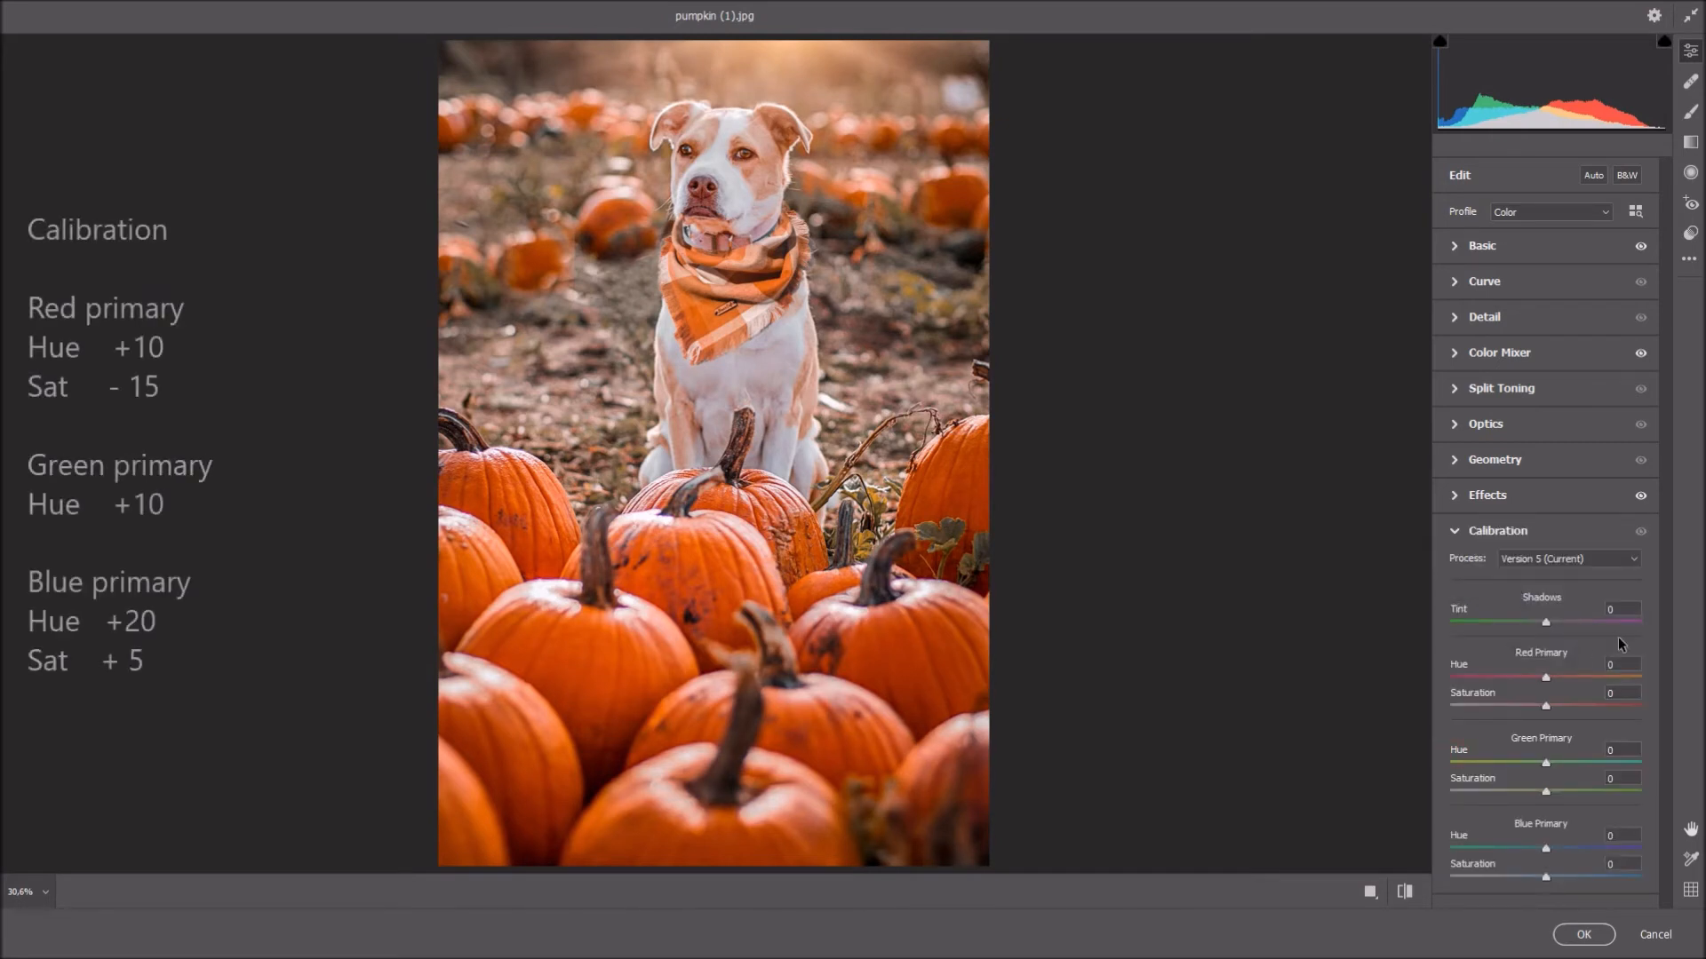
pyautogui.write('10')
pyautogui.press('Return')
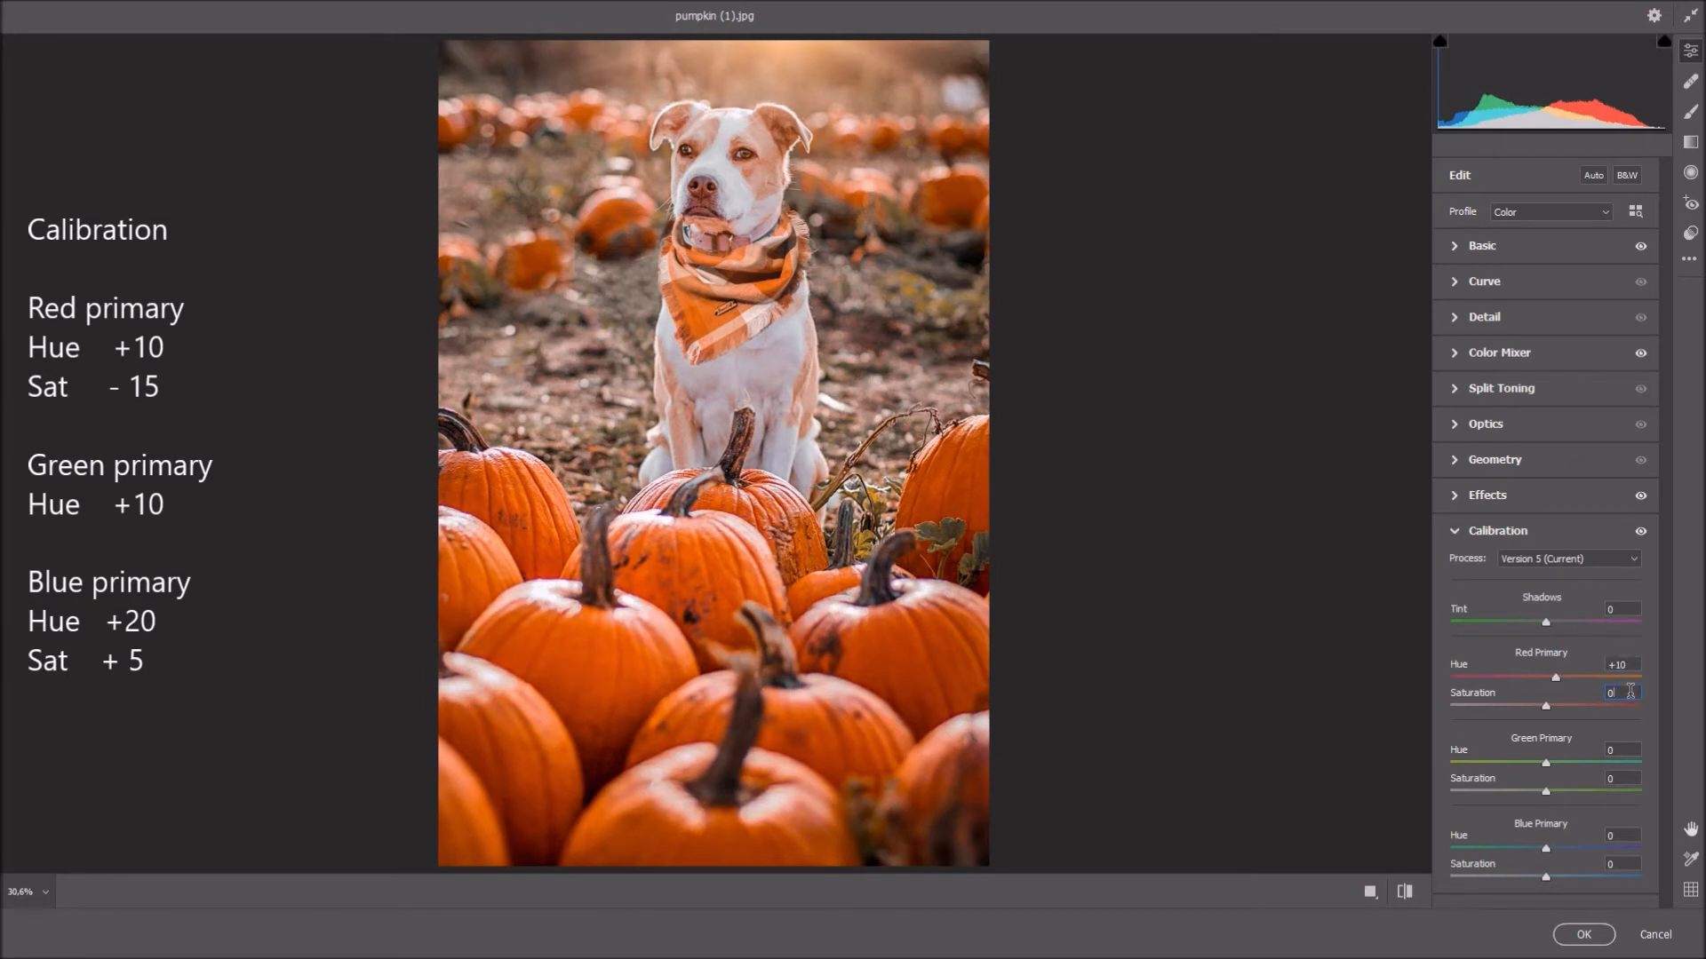
pyautogui.click(1630, 692)
pyautogui.write('-15')
pyautogui.click(1629, 748)
pyautogui.write('10')
pyautogui.press('Return')
# Step: Set the Blue Primary hue to +20 and saturation to +5, and compare the photo before and after the edits
pyautogui.write('20')
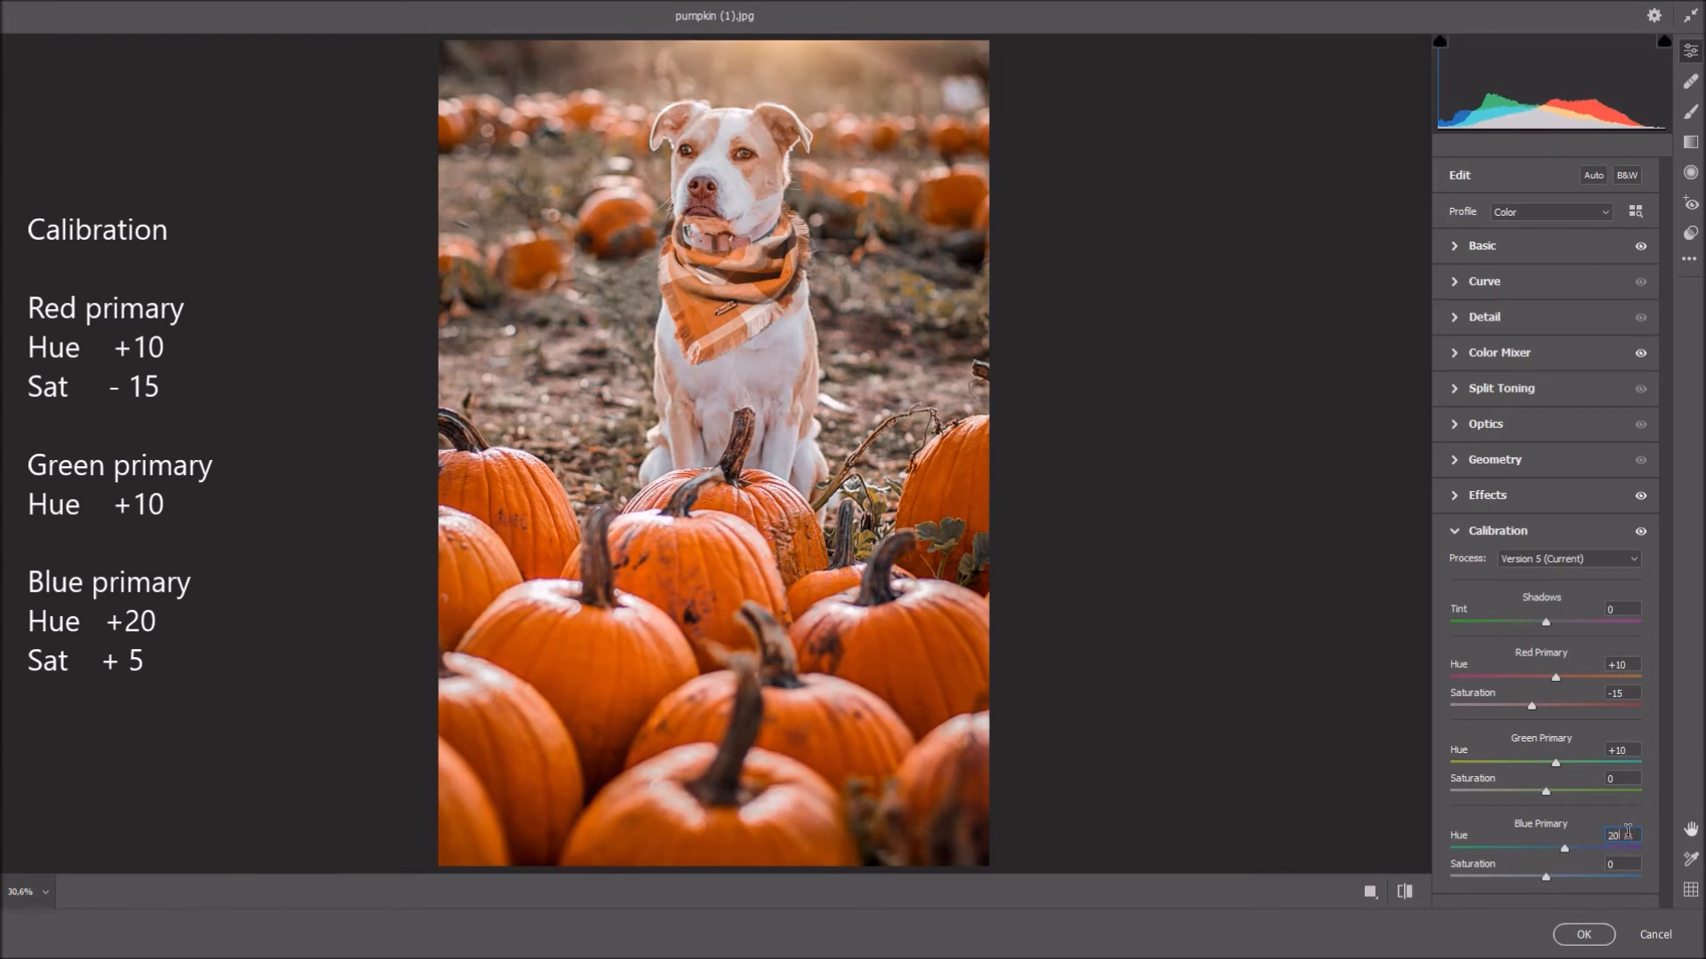
pyautogui.press('Return')
pyautogui.click(1628, 862)
pyautogui.write('5')
pyautogui.press('Return')
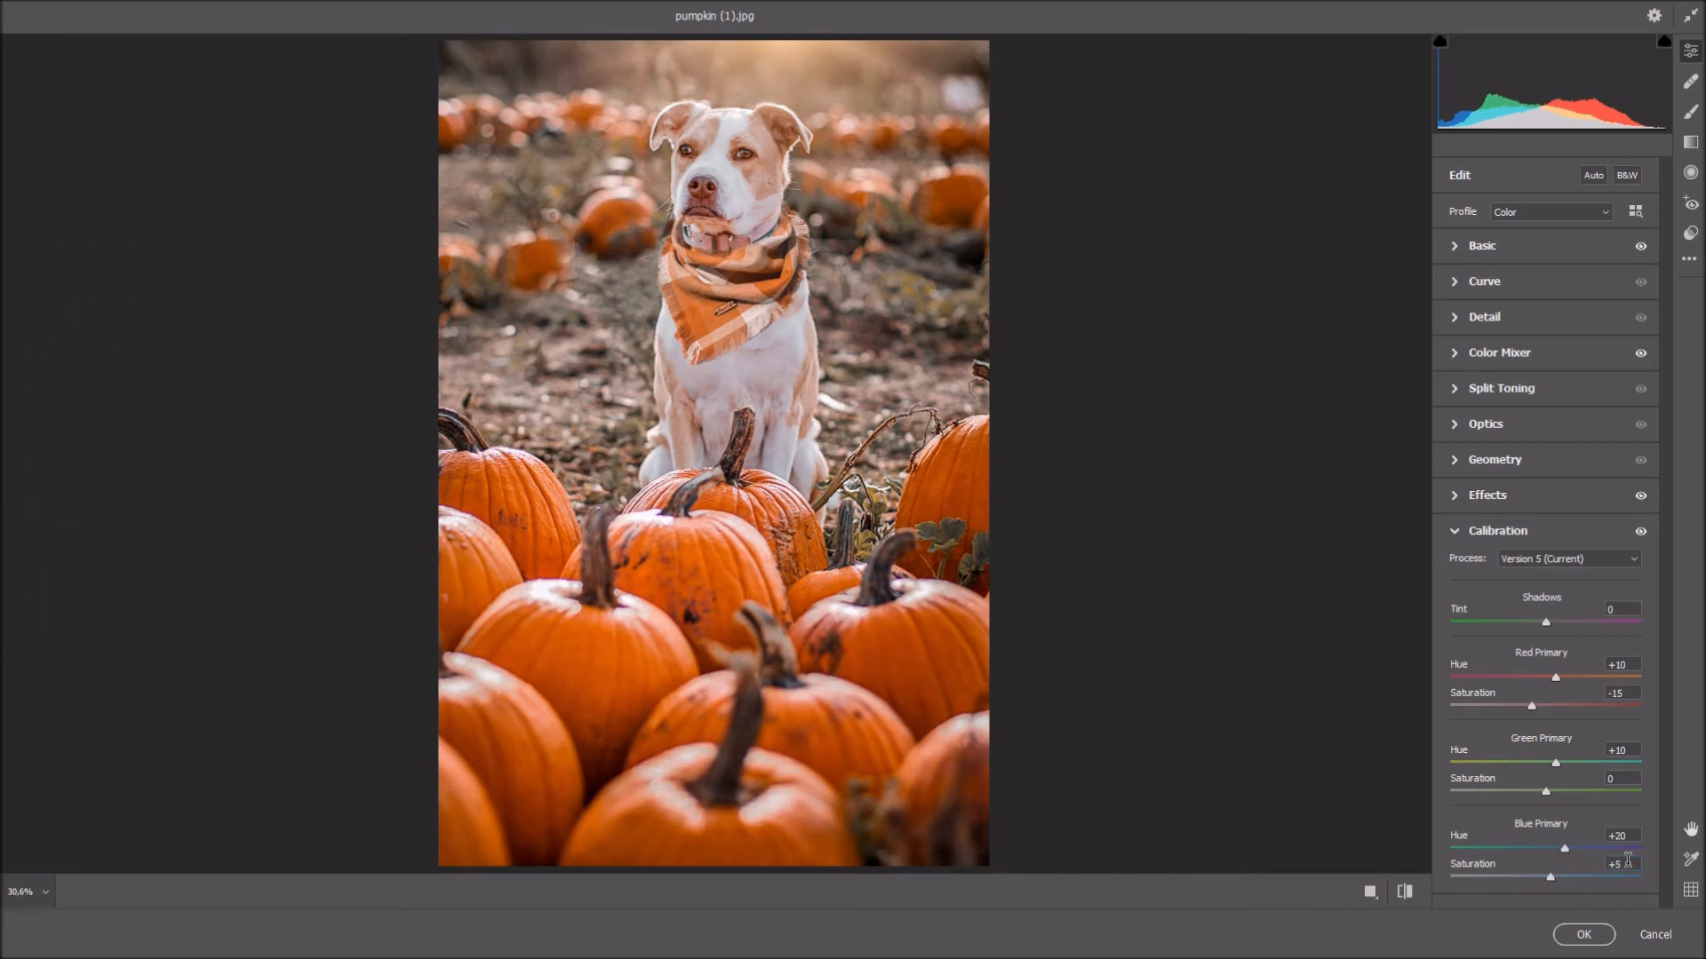
pyautogui.click(1409, 892)
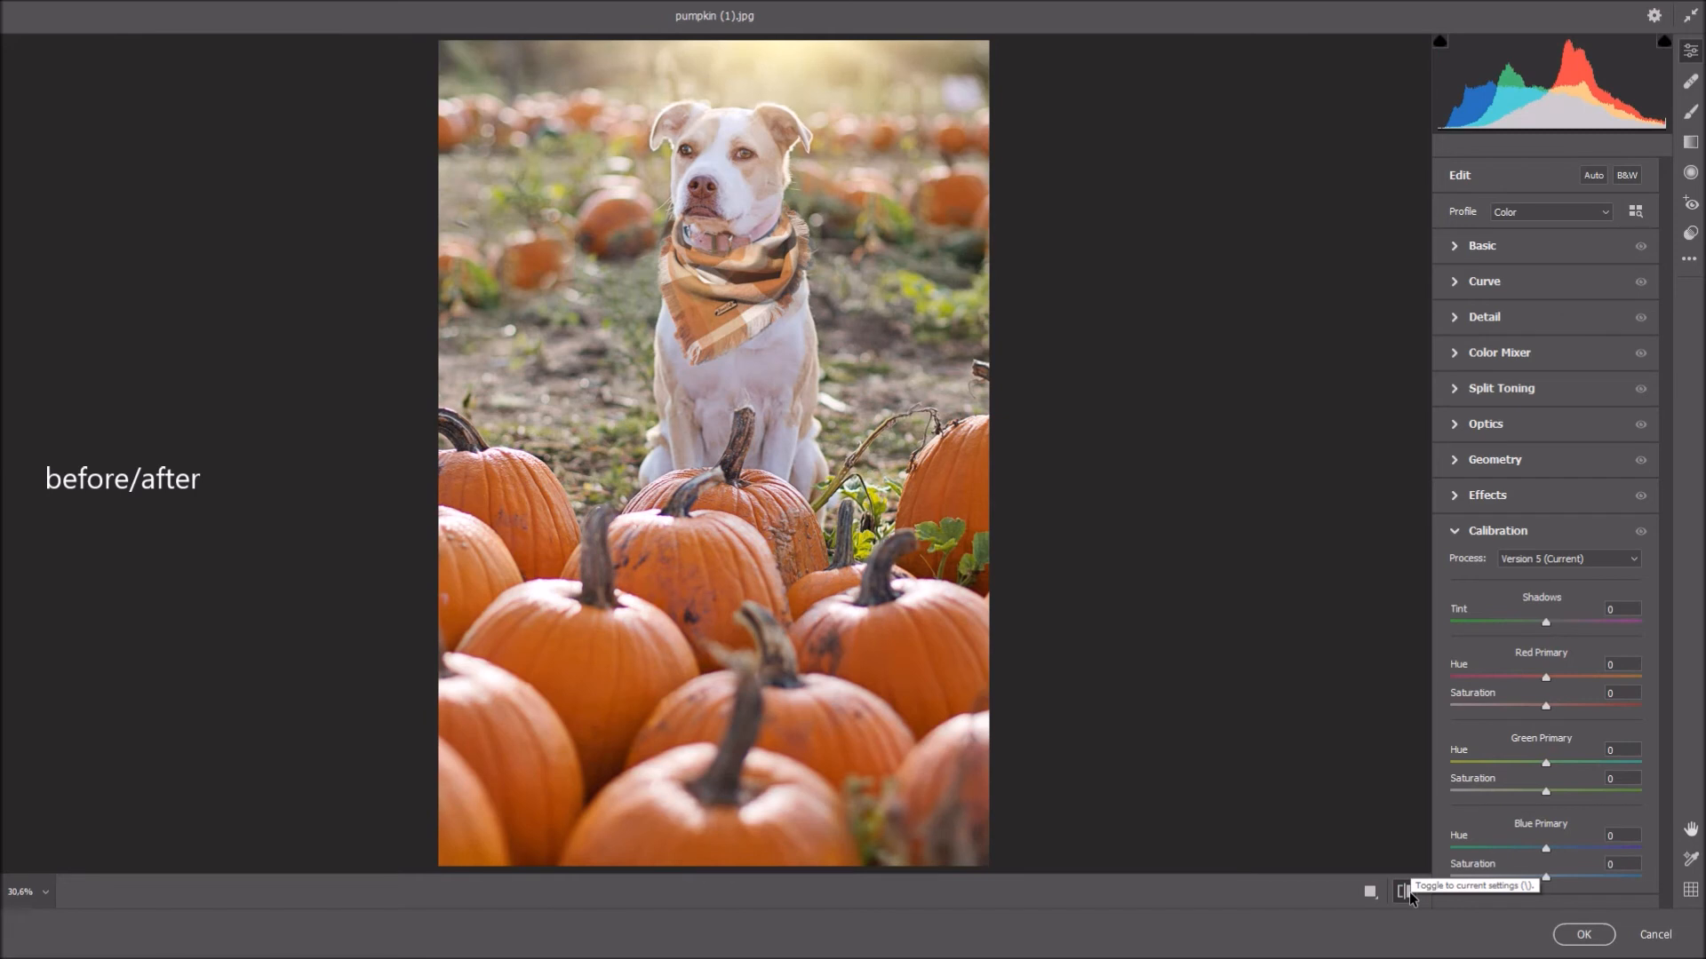
pyautogui.click(1409, 892)
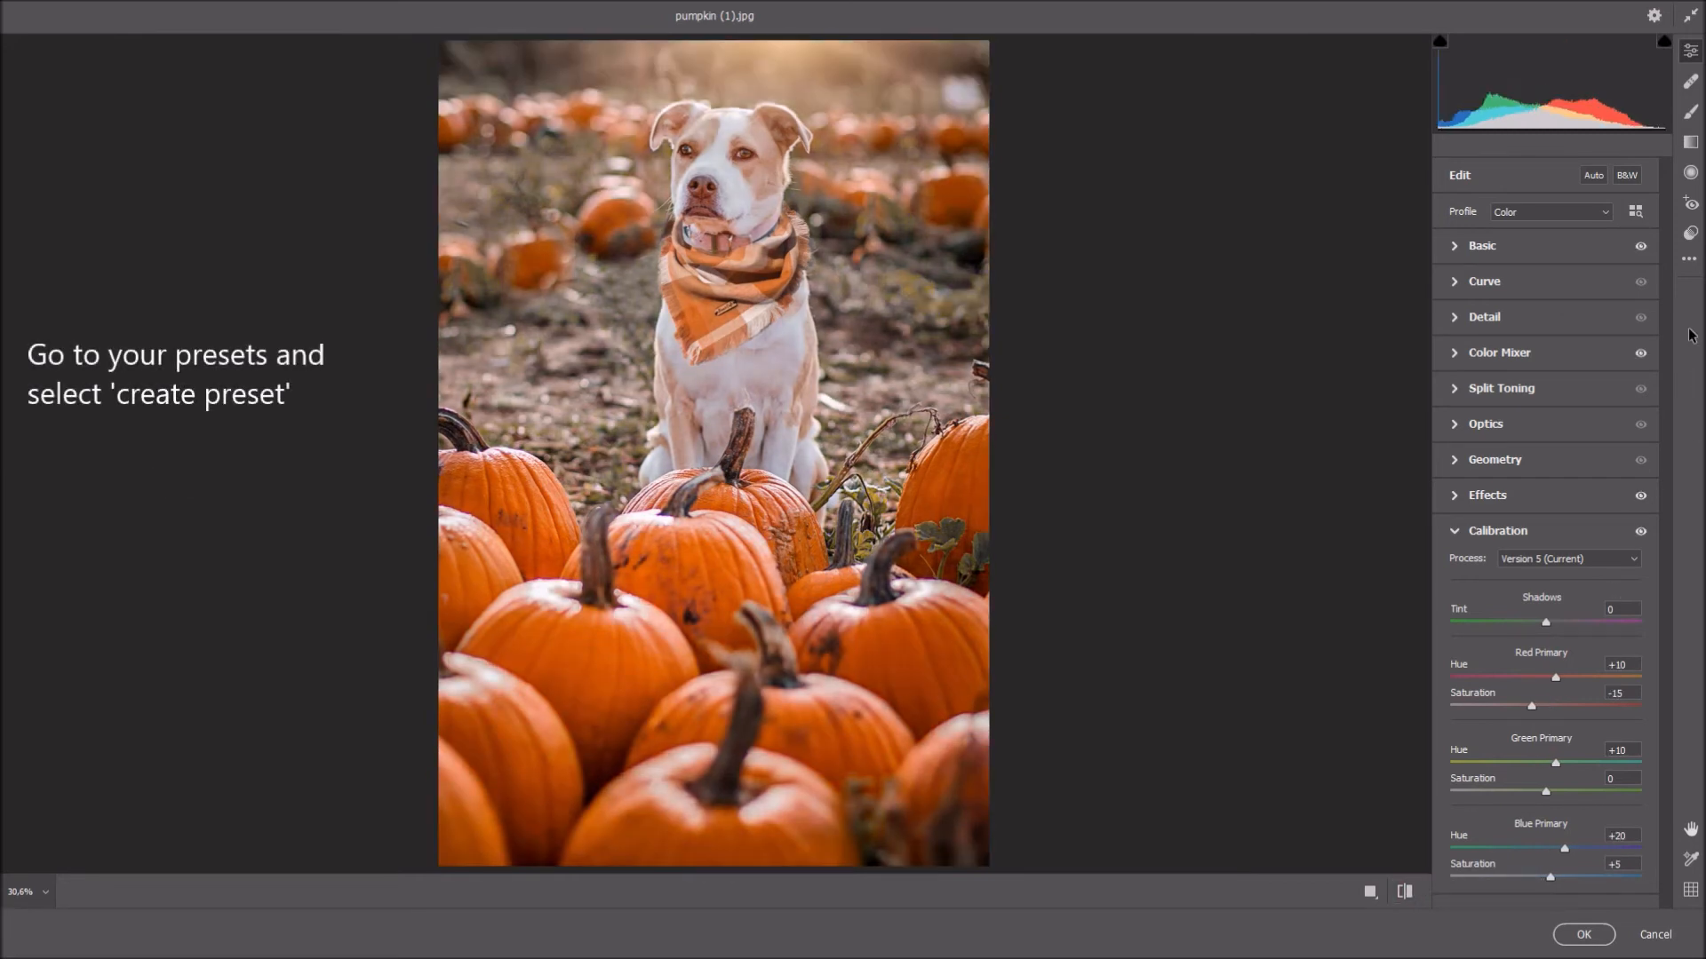
# Step: Save the current settings as a preset named pumpkin in the Youtube group, and apply the Camera Raw edits to the photo
pyautogui.click(1690, 236)
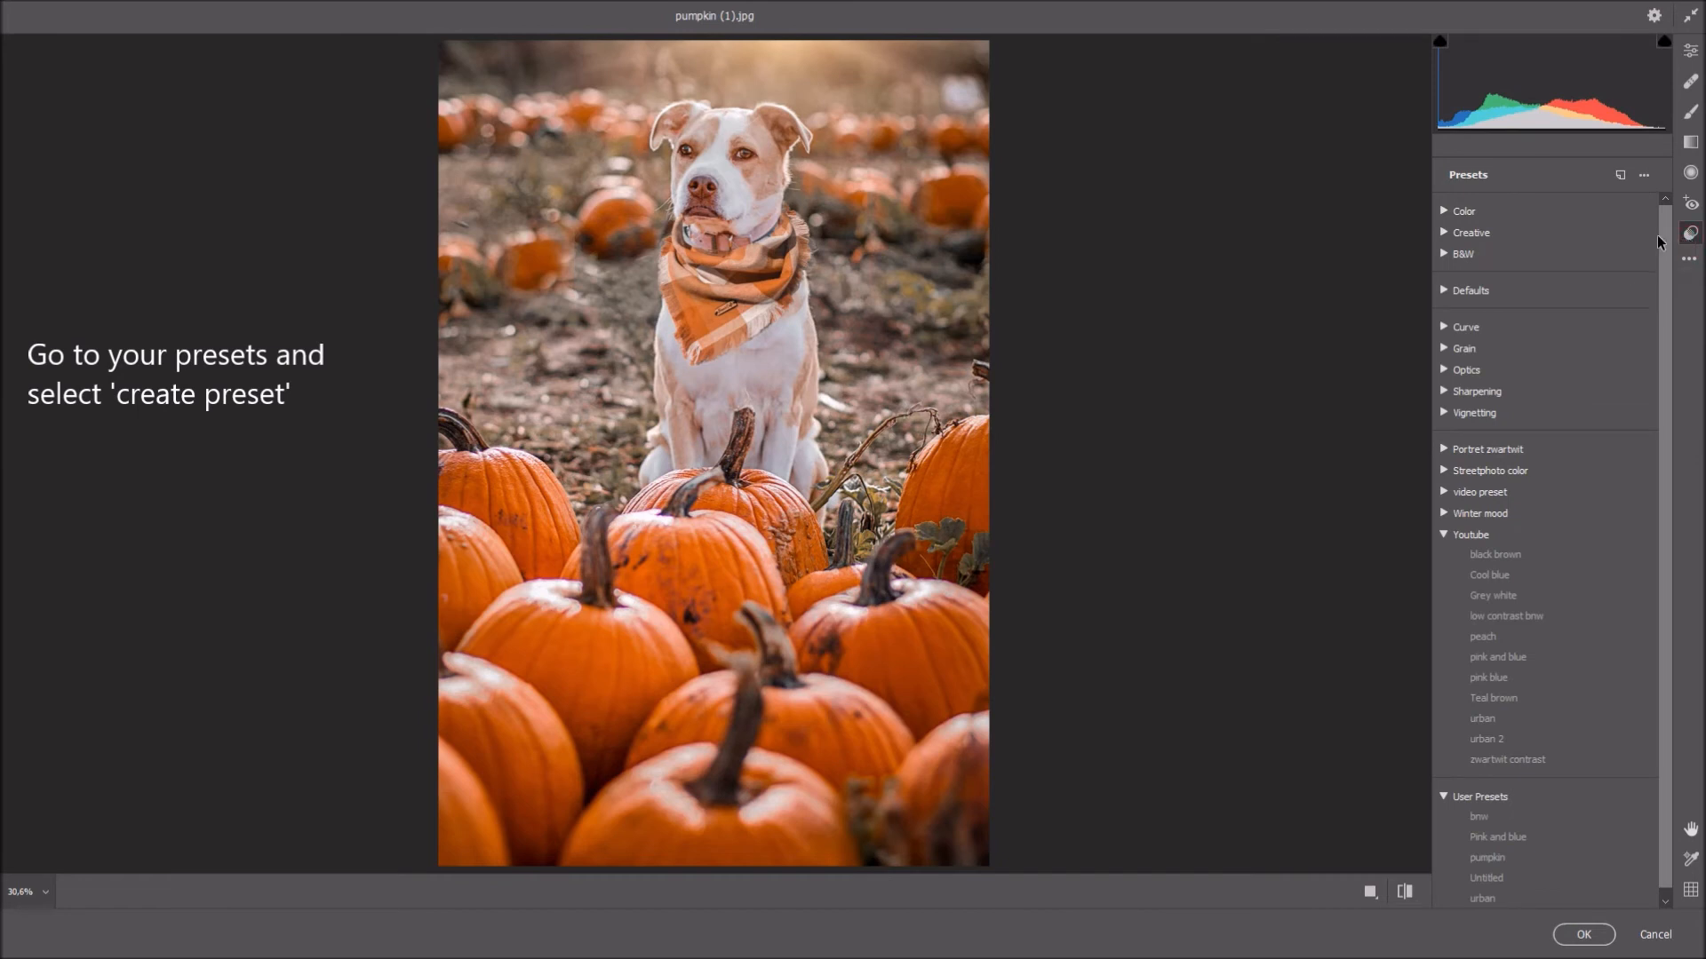
pyautogui.click(1621, 175)
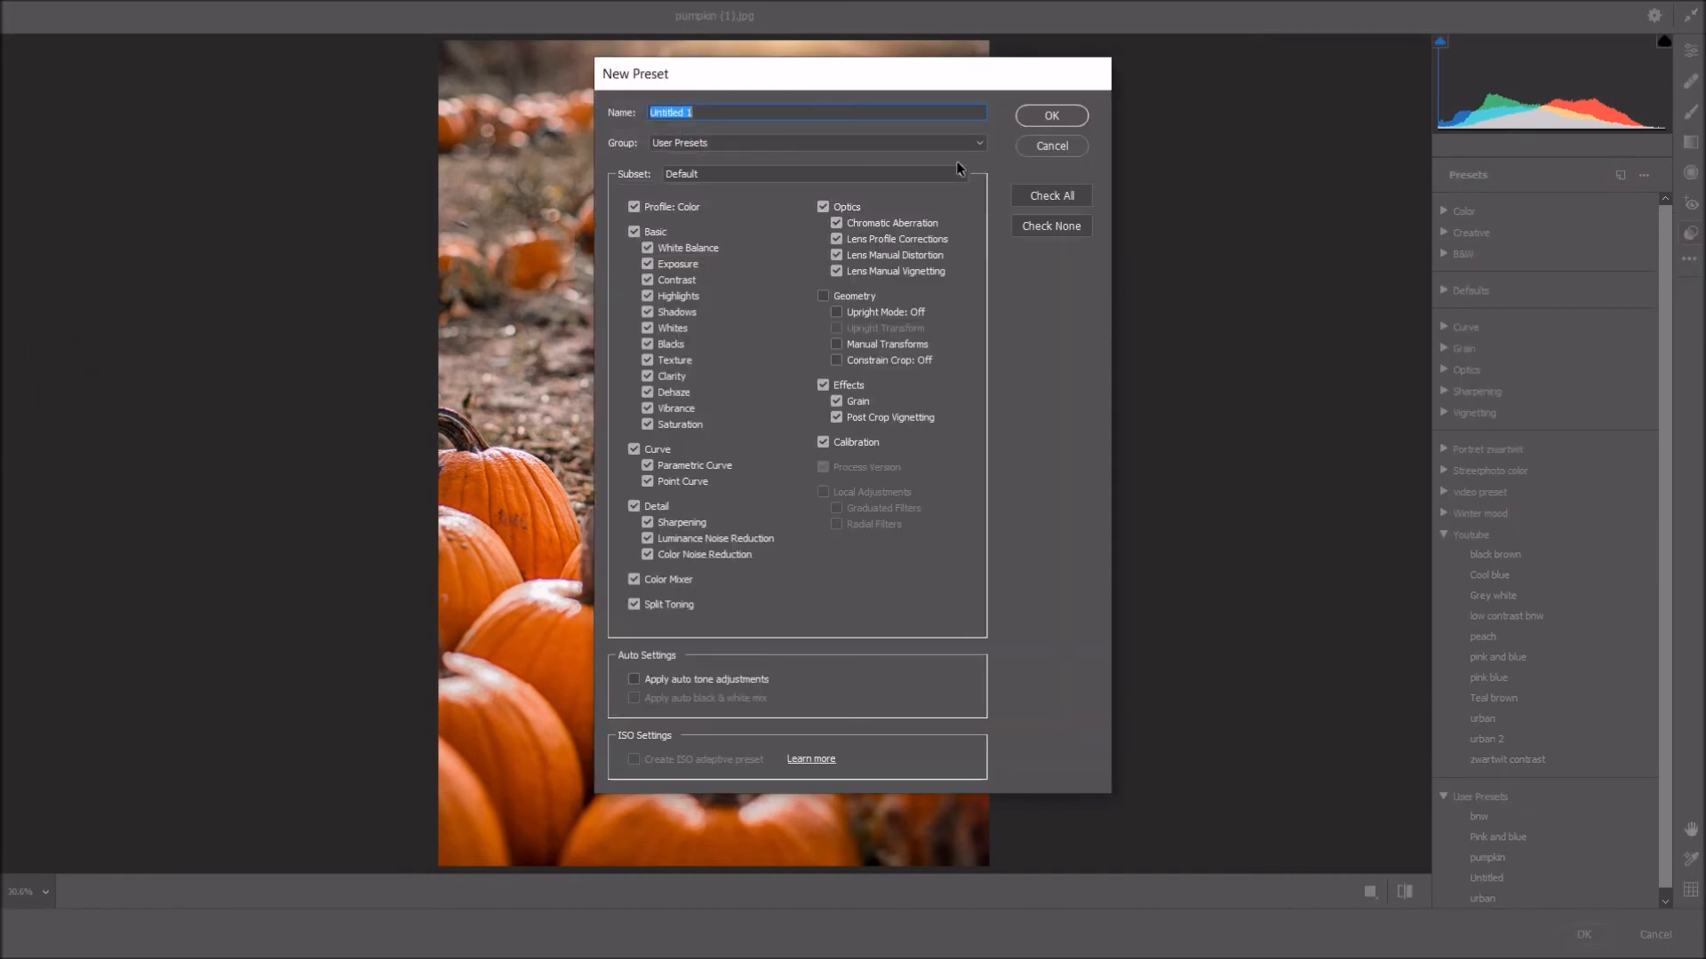
pyautogui.write('pumki')
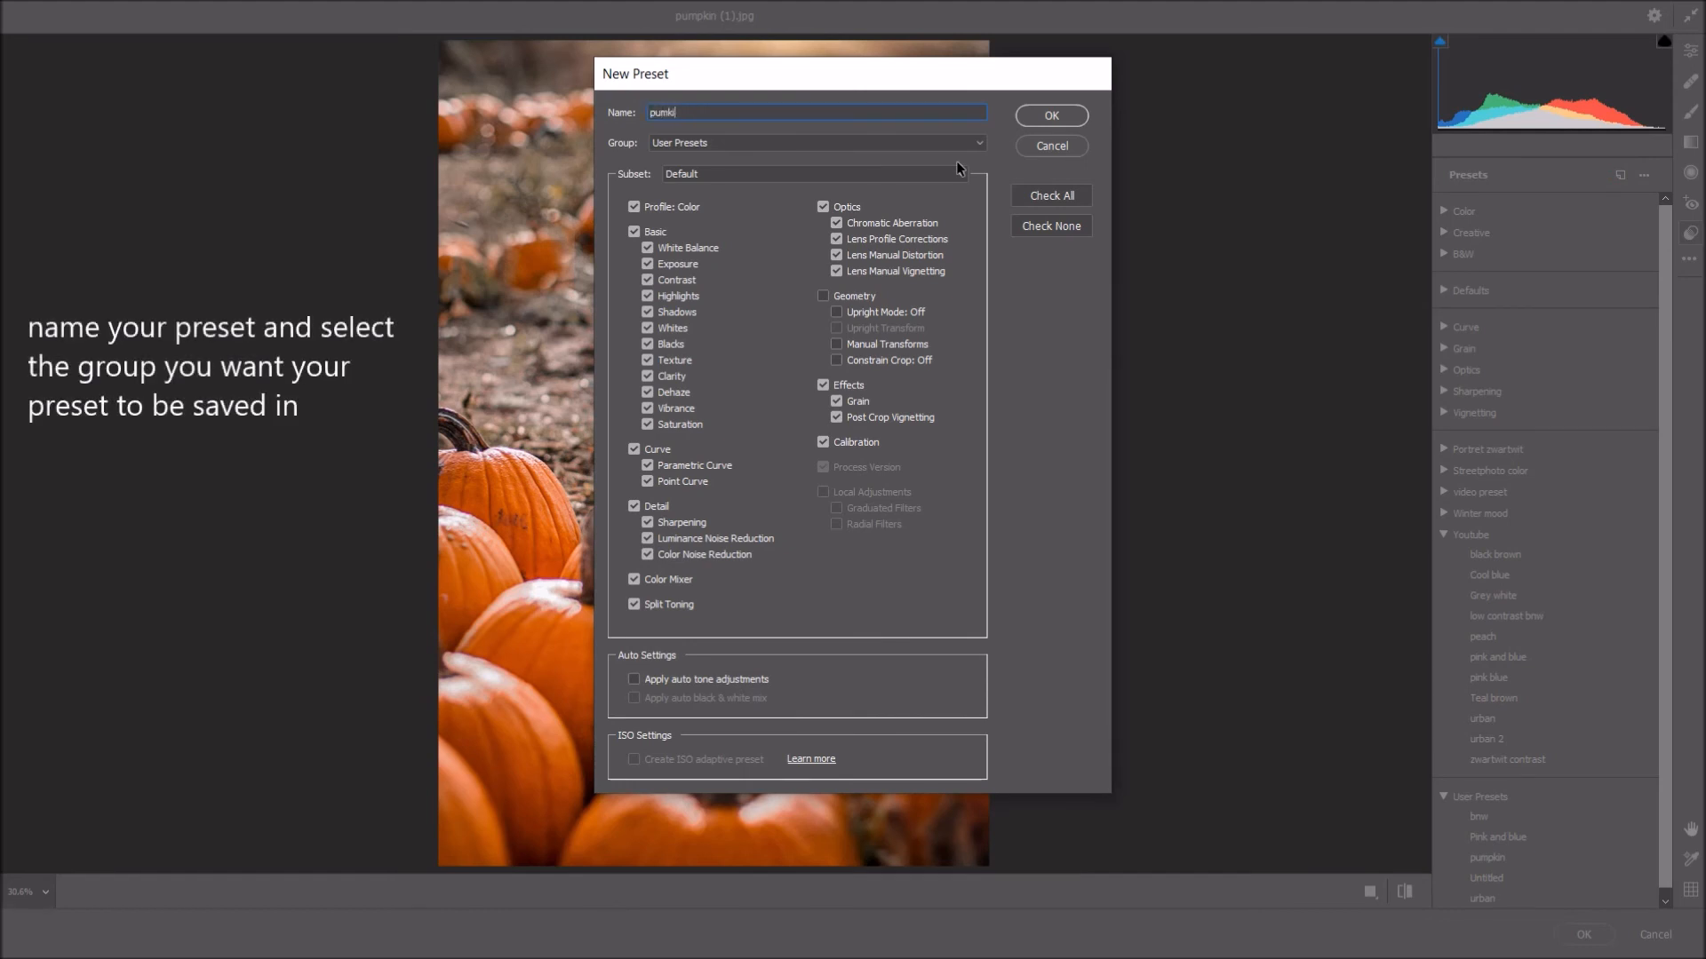
pyautogui.write('pk')
pyautogui.click(940, 145)
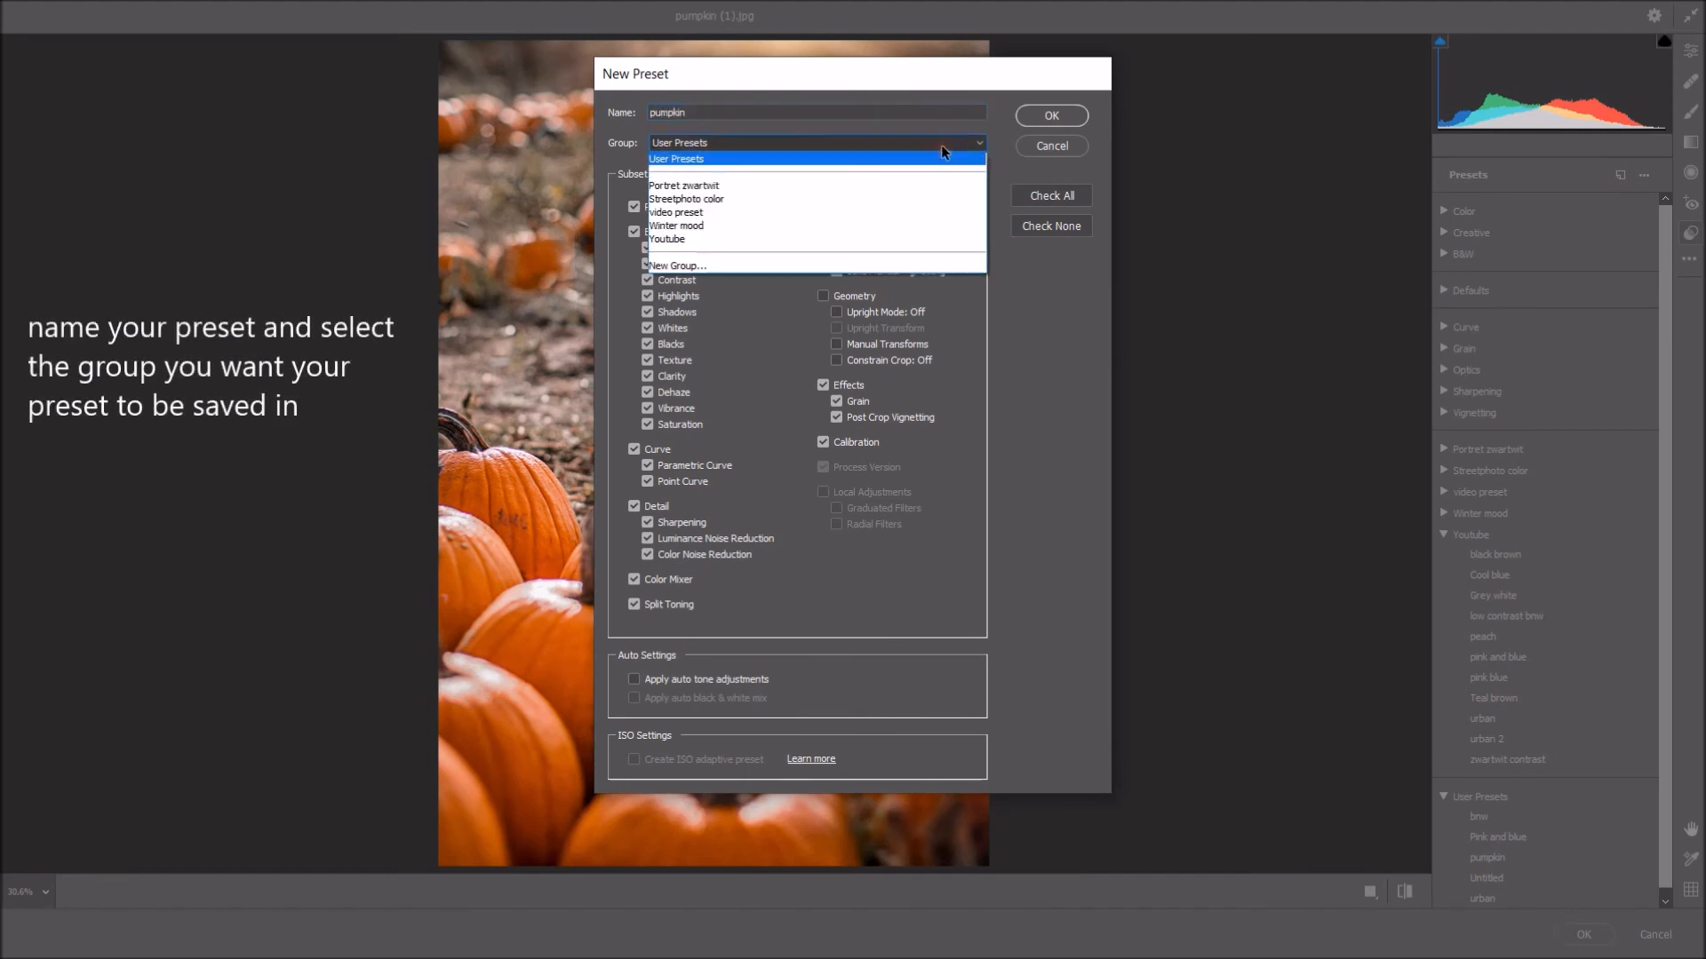
pyautogui.click(883, 233)
pyautogui.click(1060, 116)
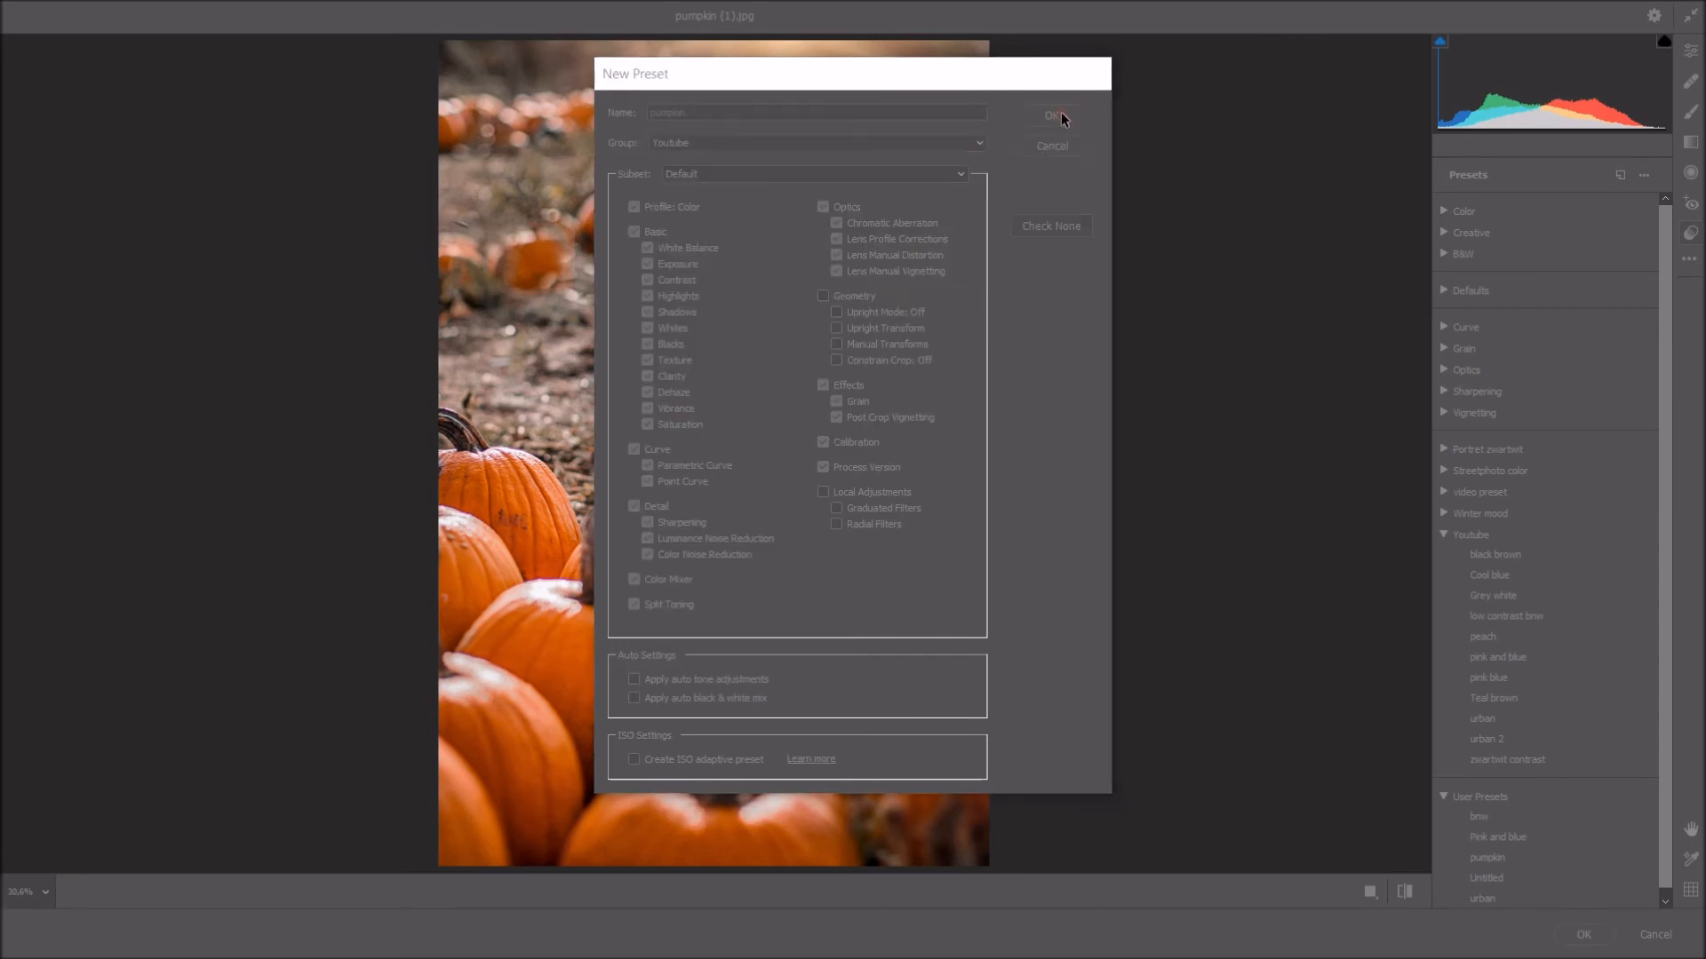
pyautogui.click(1588, 937)
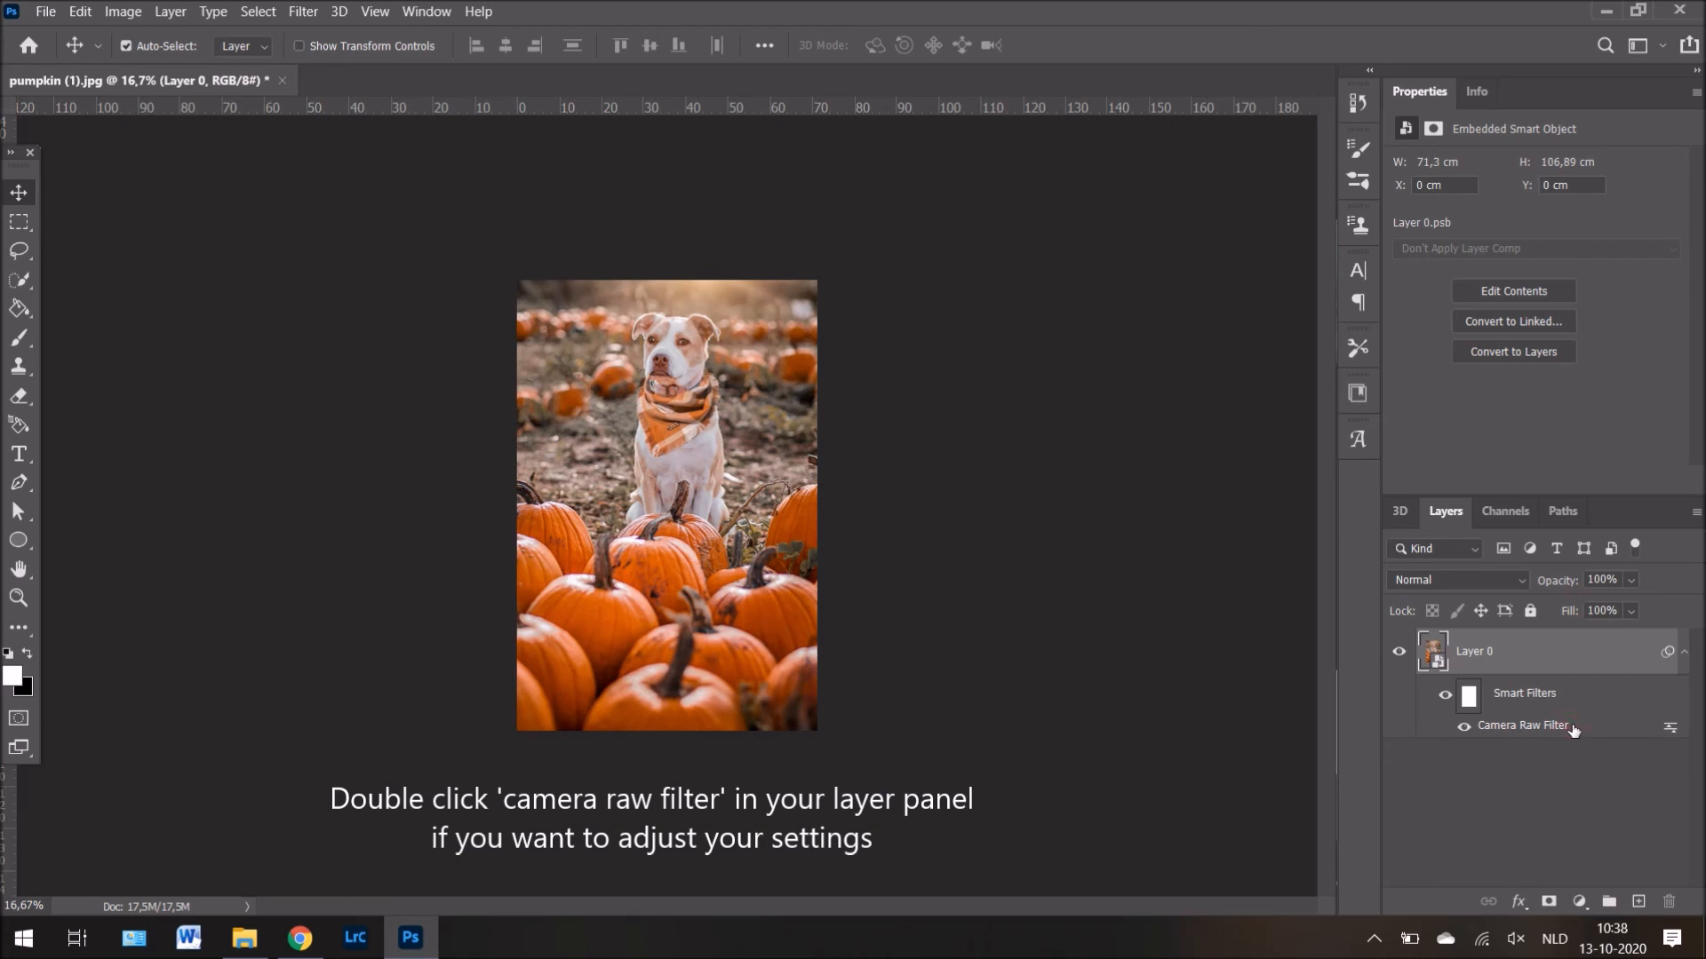
# Step: Reopen the layer's Camera Raw filter to review its Basic and Color Mixer settings, and compare the photo without and with the smart filters
pyautogui.doubleClick(1523, 726)
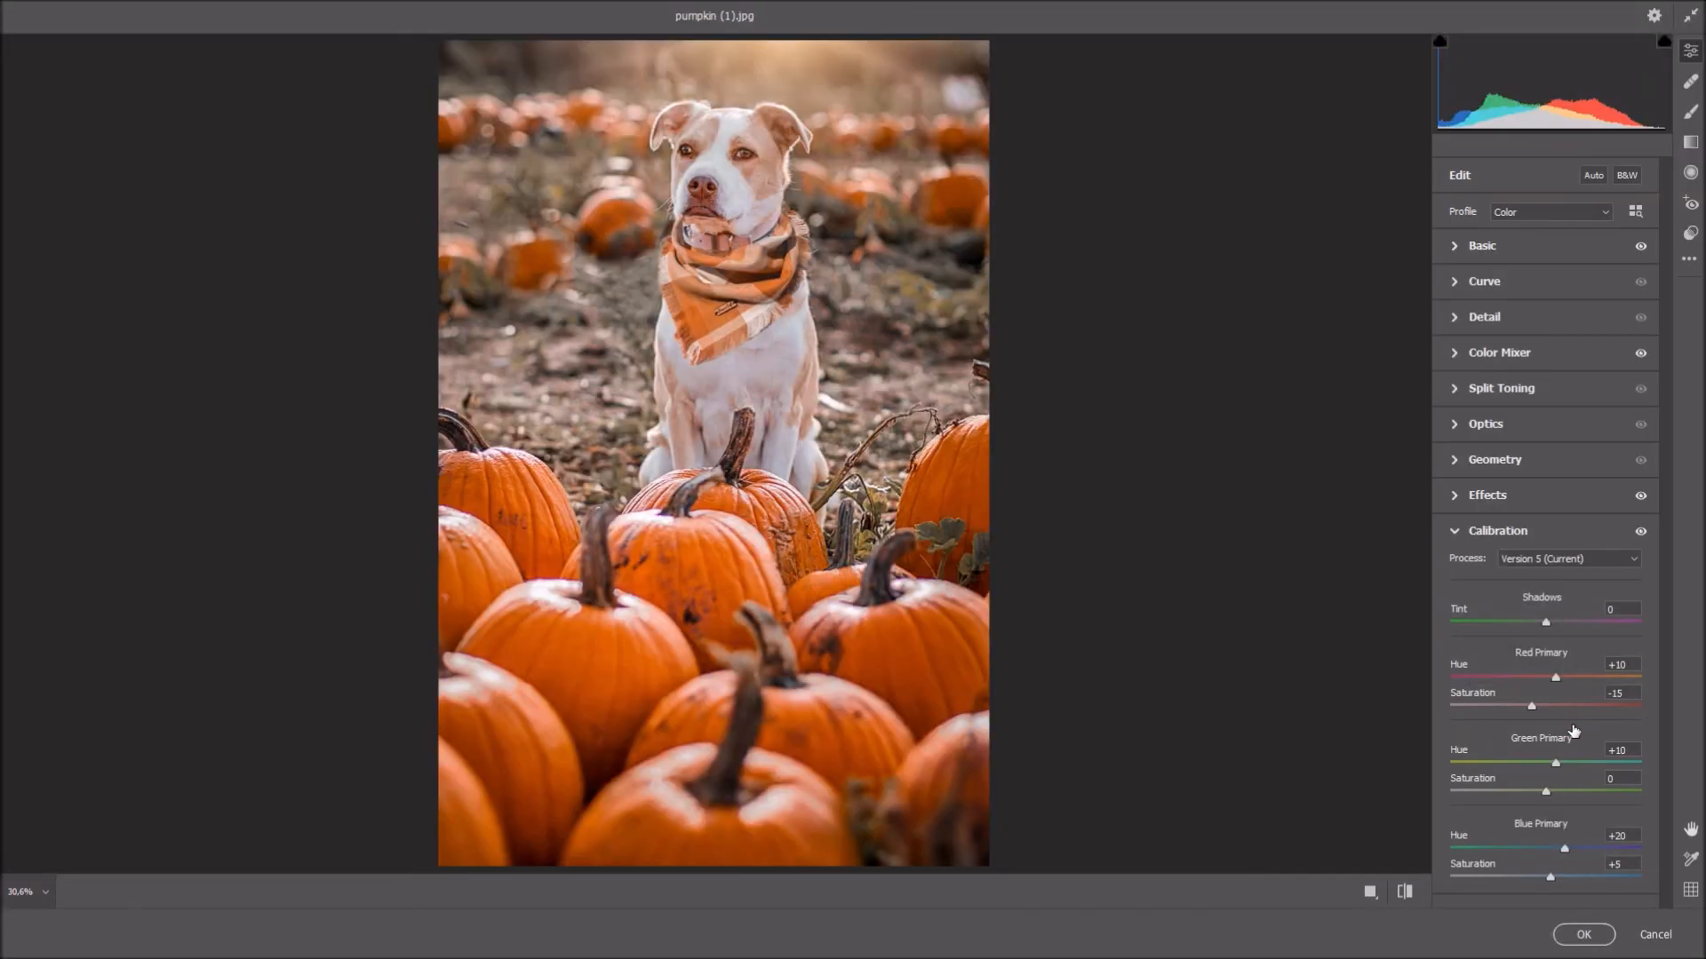
pyautogui.click(1457, 247)
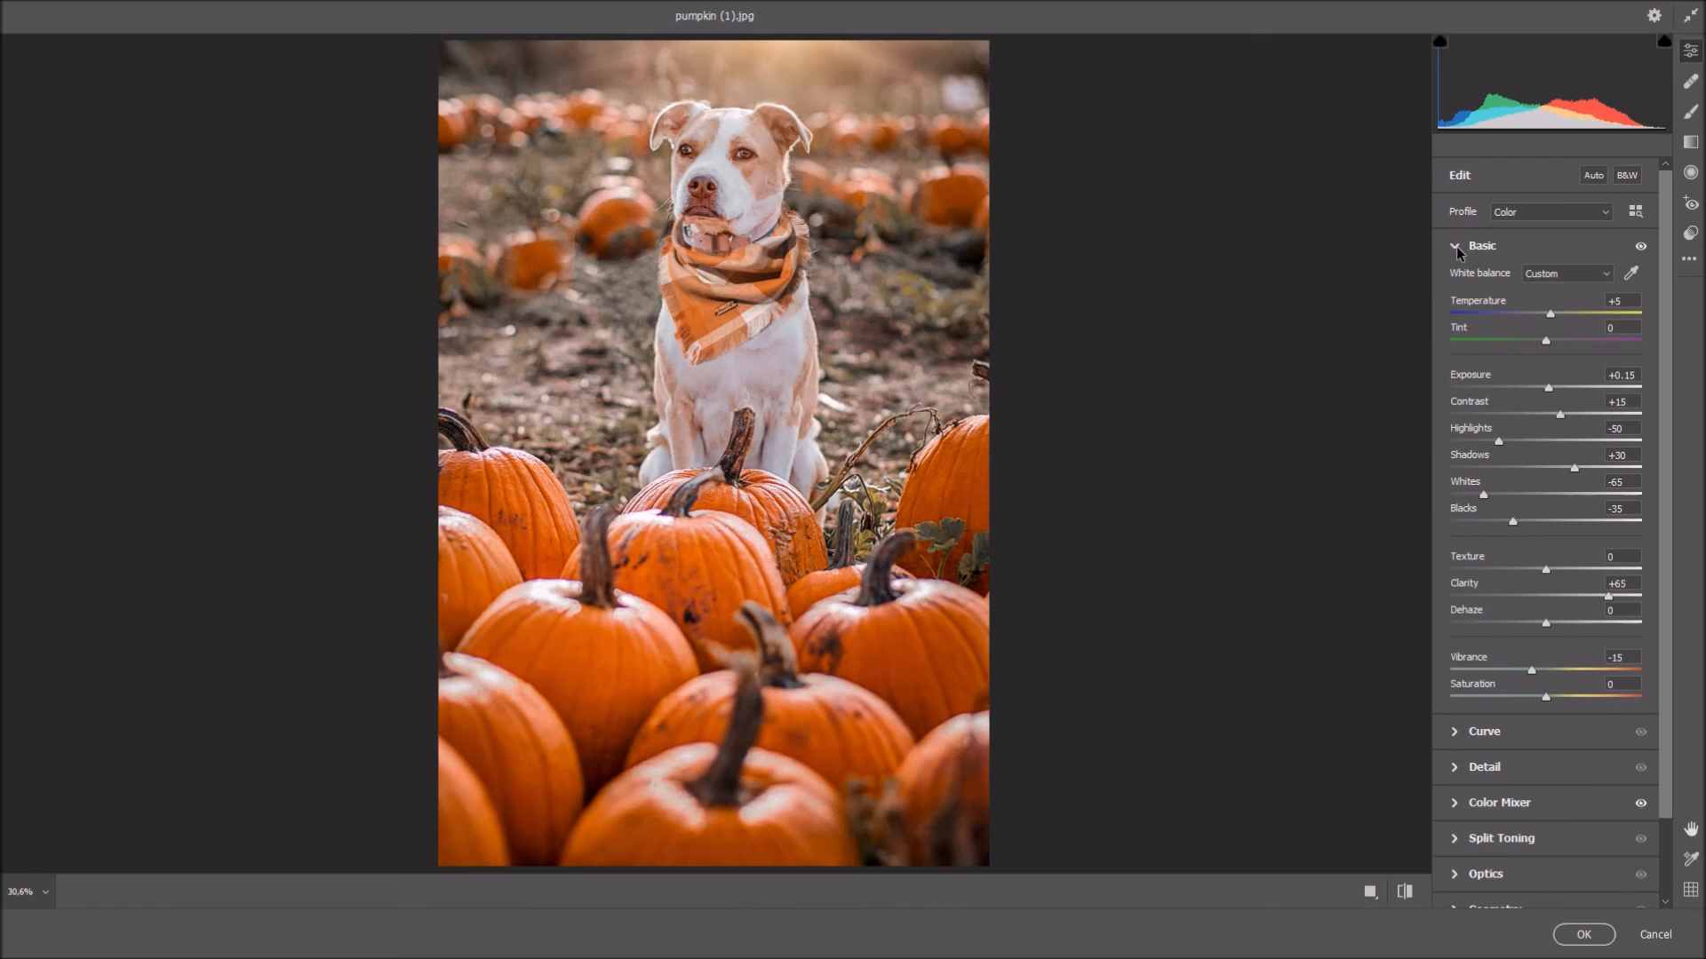
pyautogui.click(1456, 247)
pyautogui.click(1454, 355)
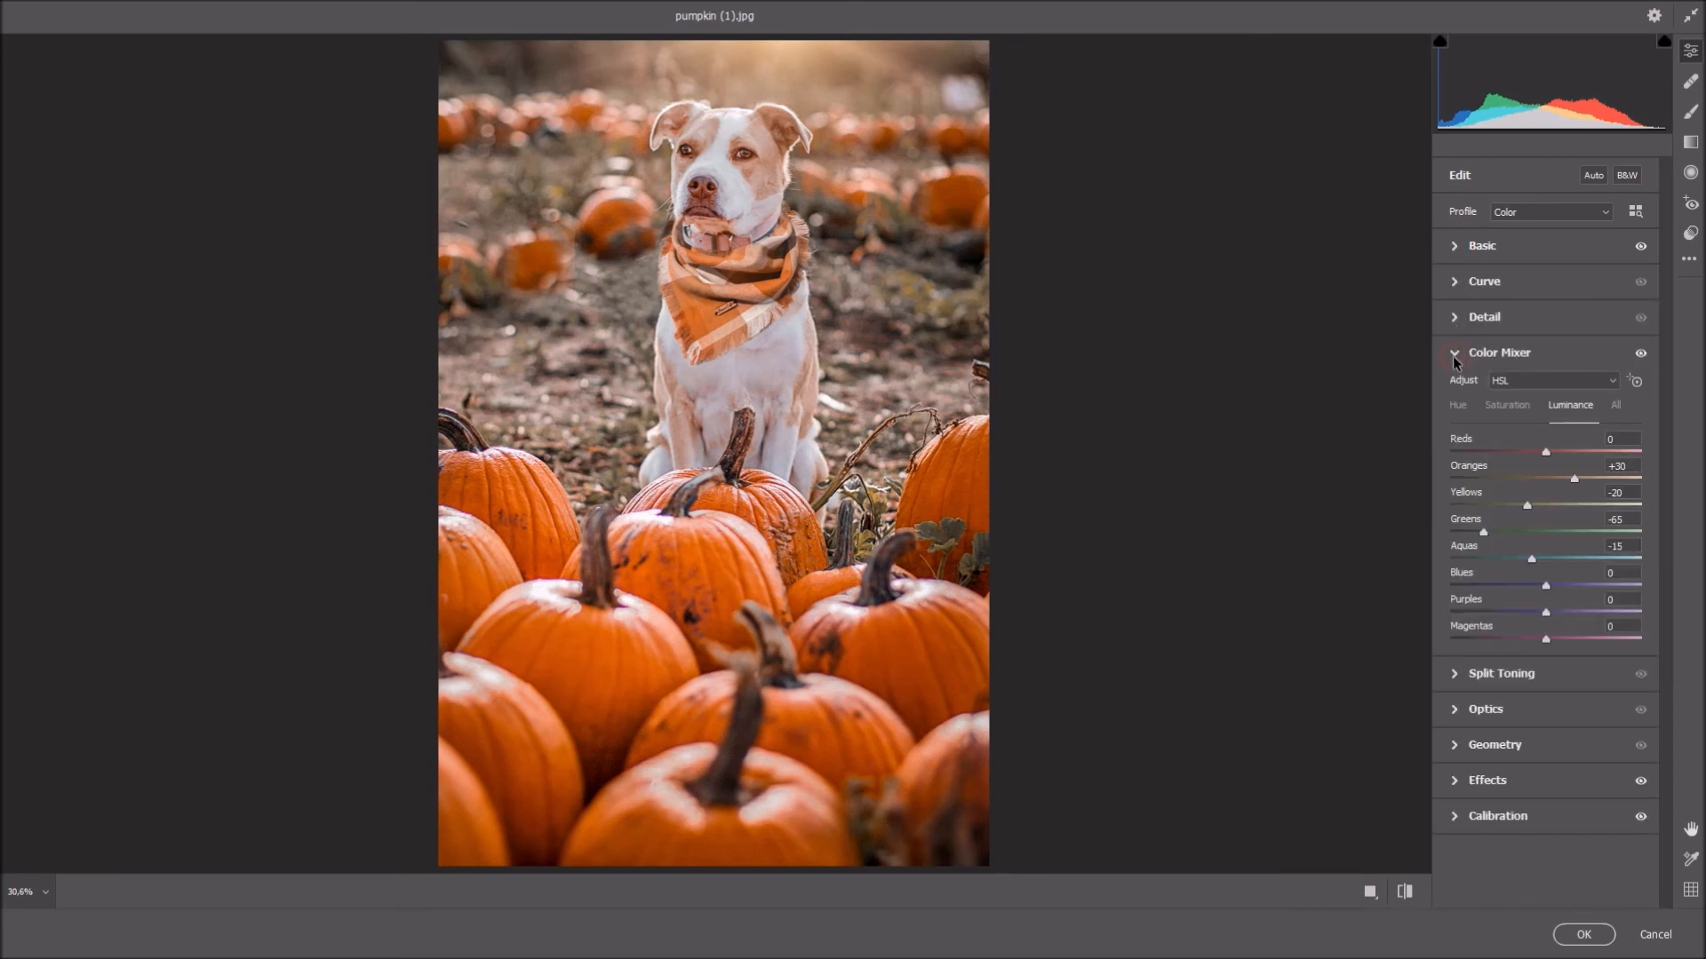
pyautogui.click(1452, 355)
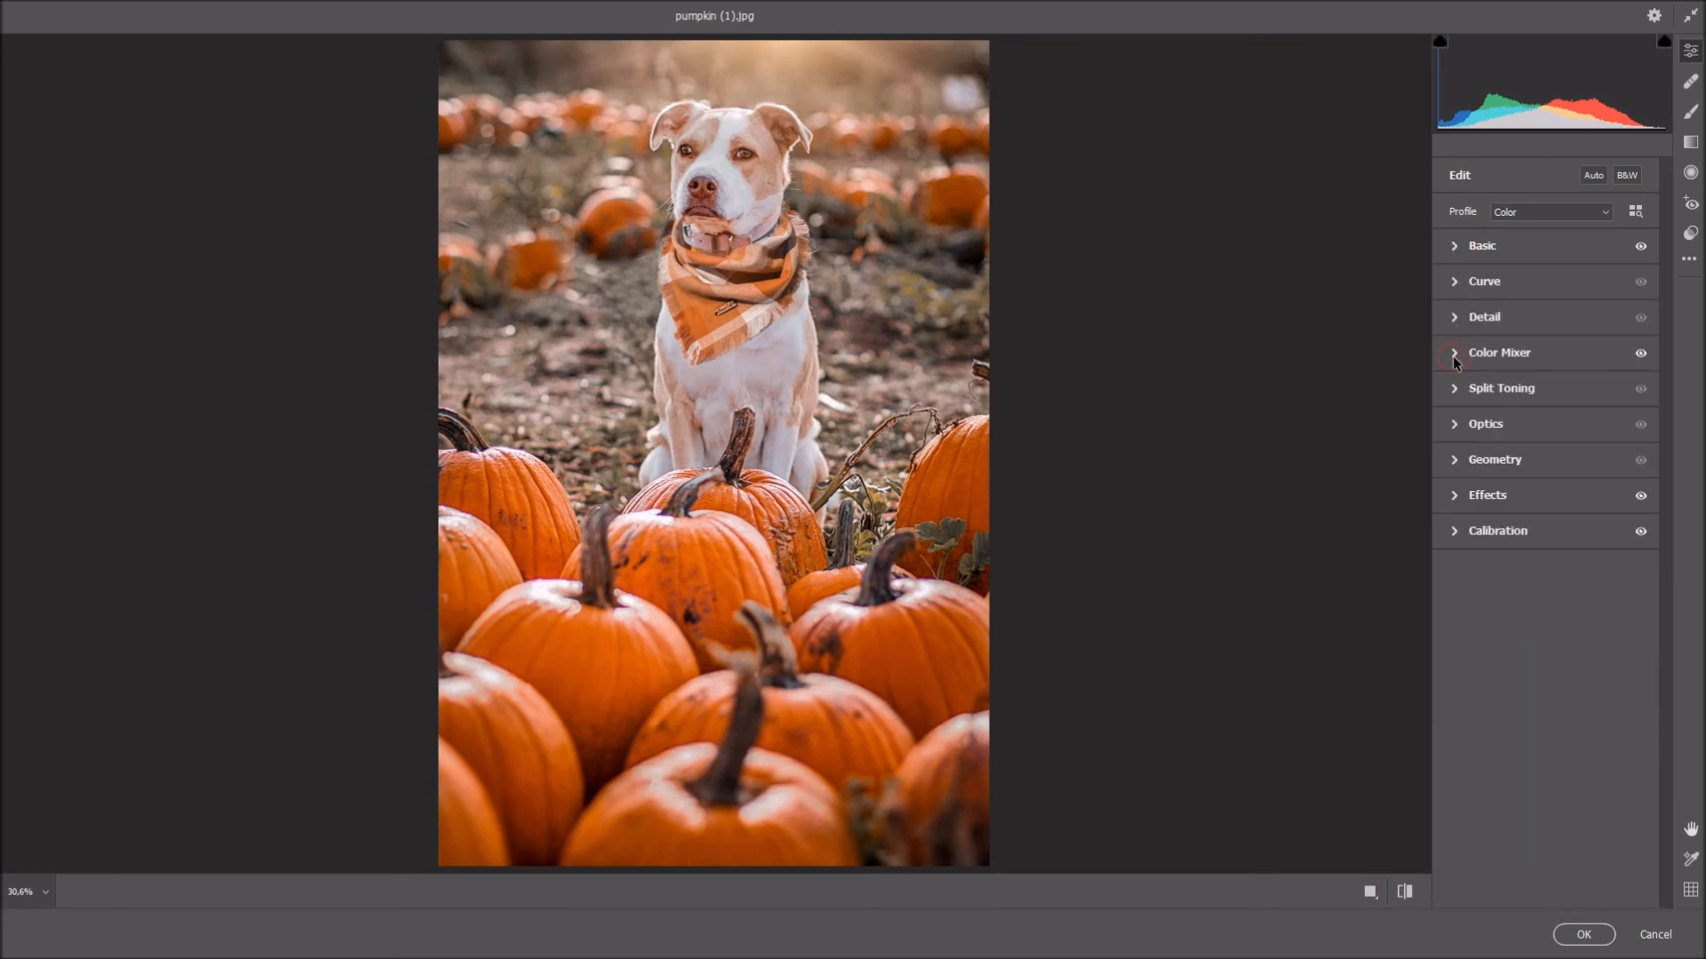
pyautogui.click(1583, 935)
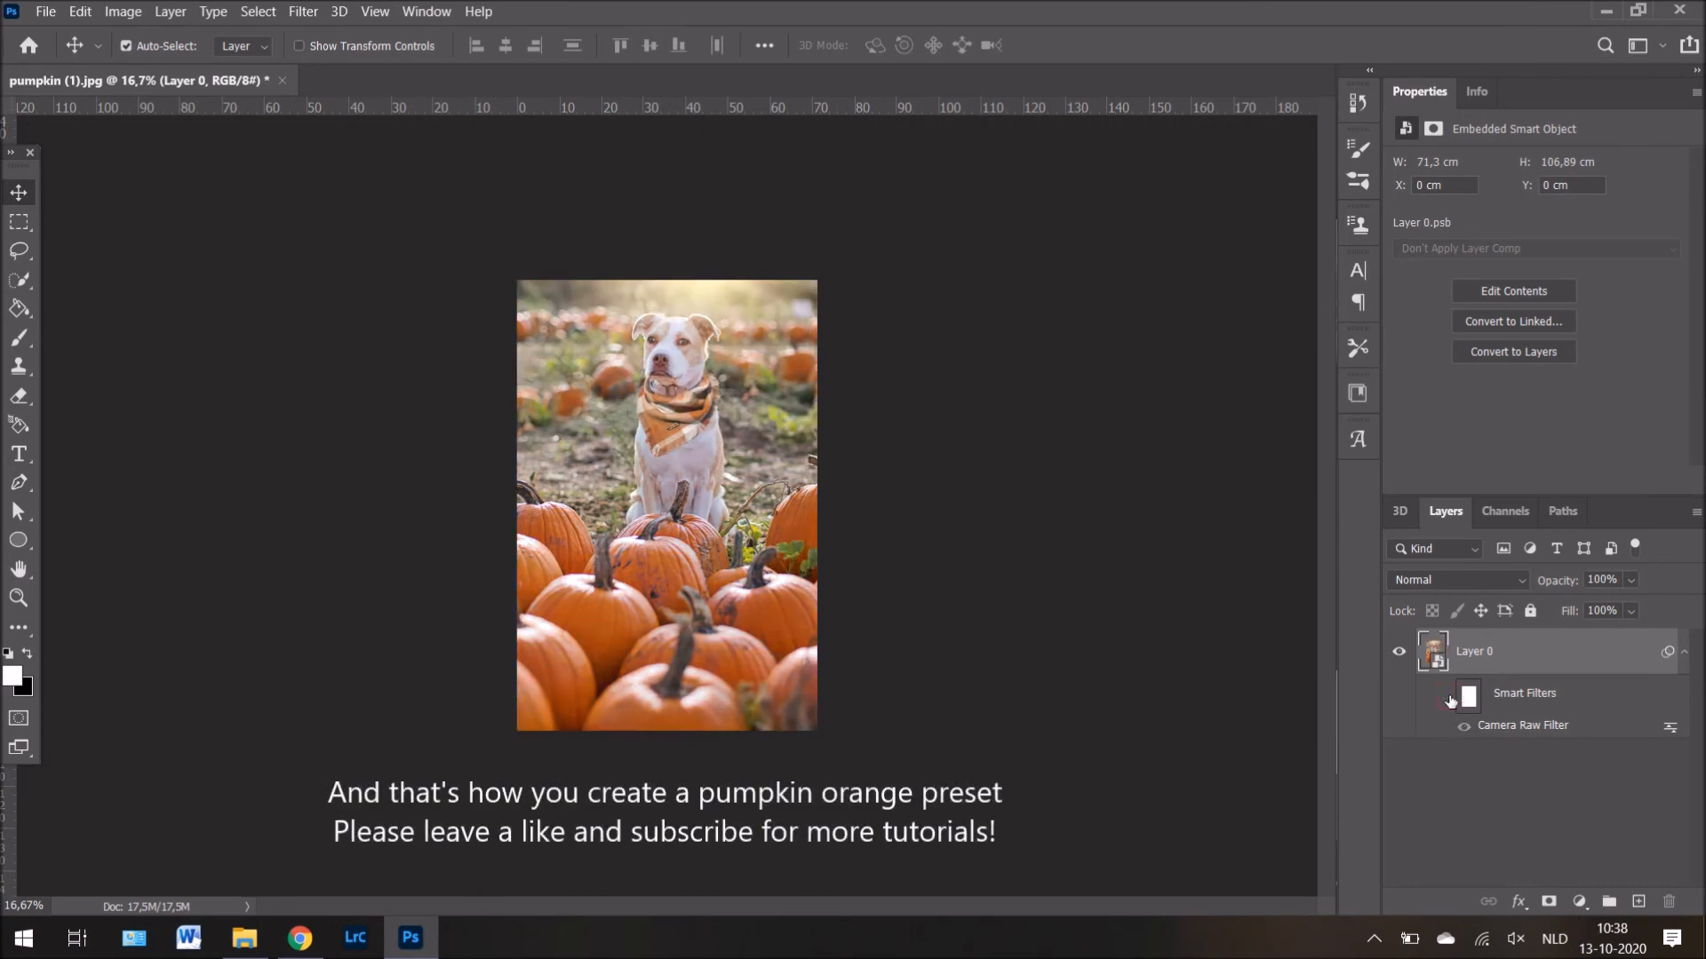
pyautogui.click(1448, 698)
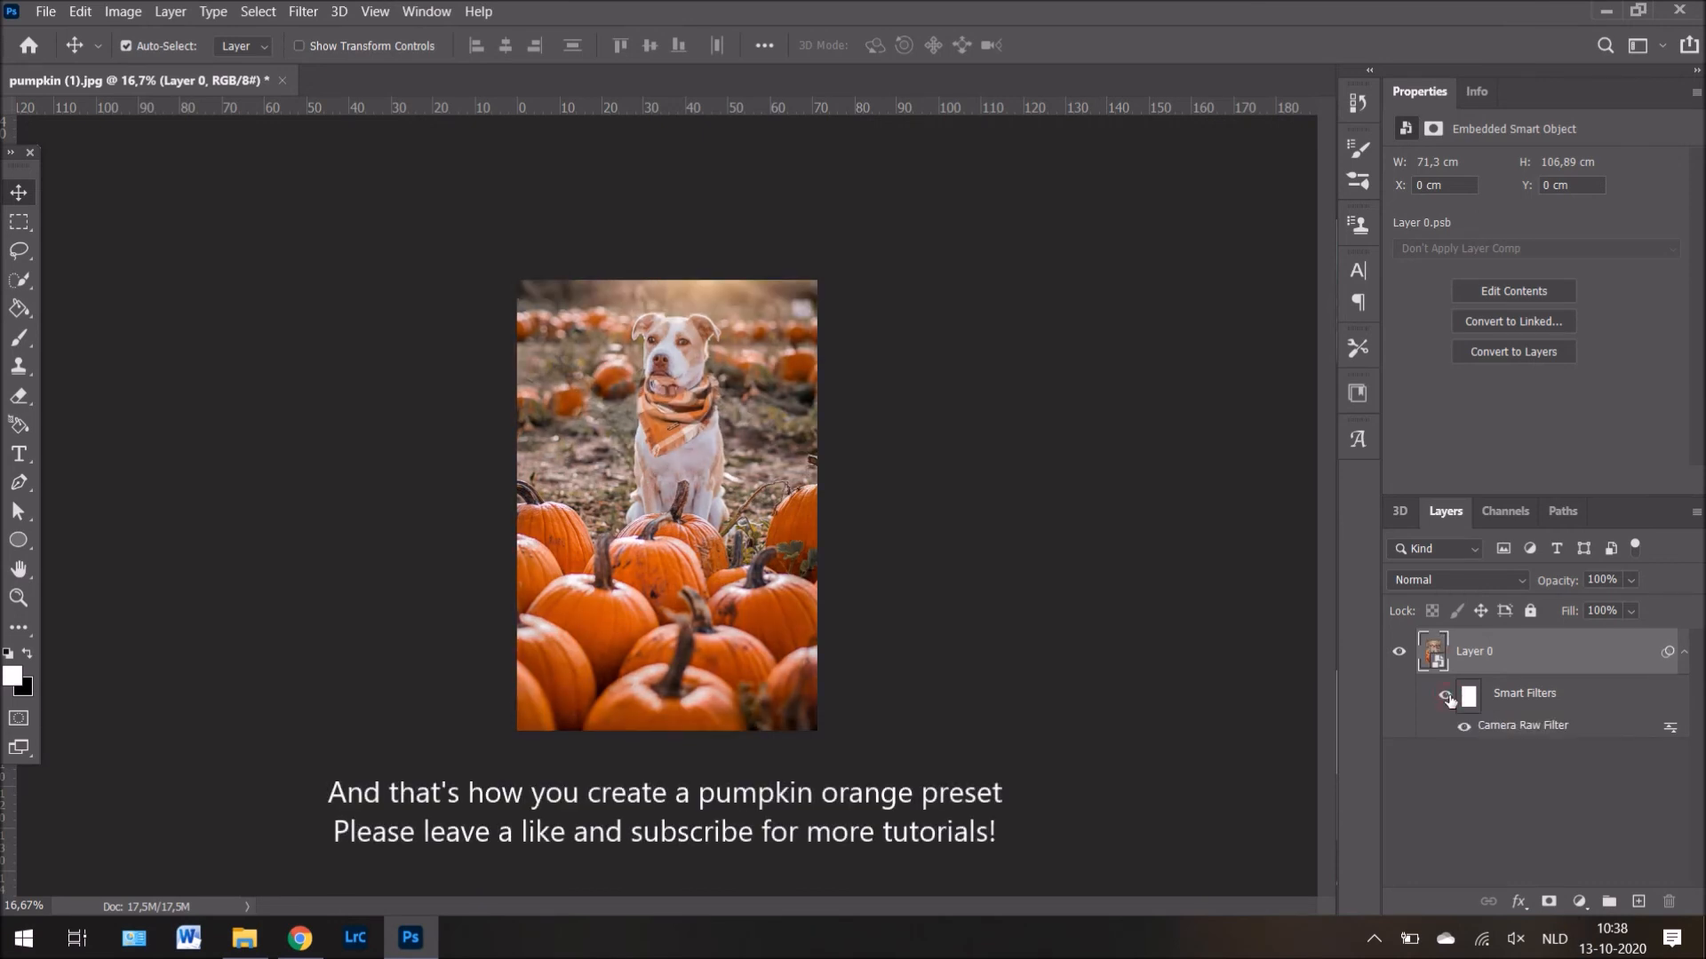